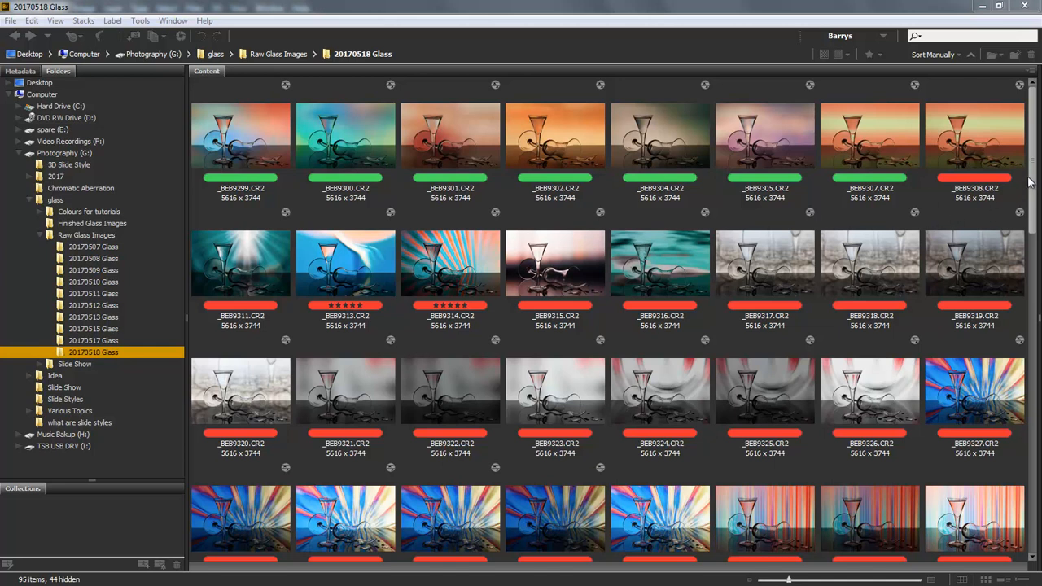
Open the seven green-labelled images from _BEB9299.CR2 to _BEB9307.CR2 in Camera Raw and select all of them
left_click_drag(1033, 172, 1033, 179)
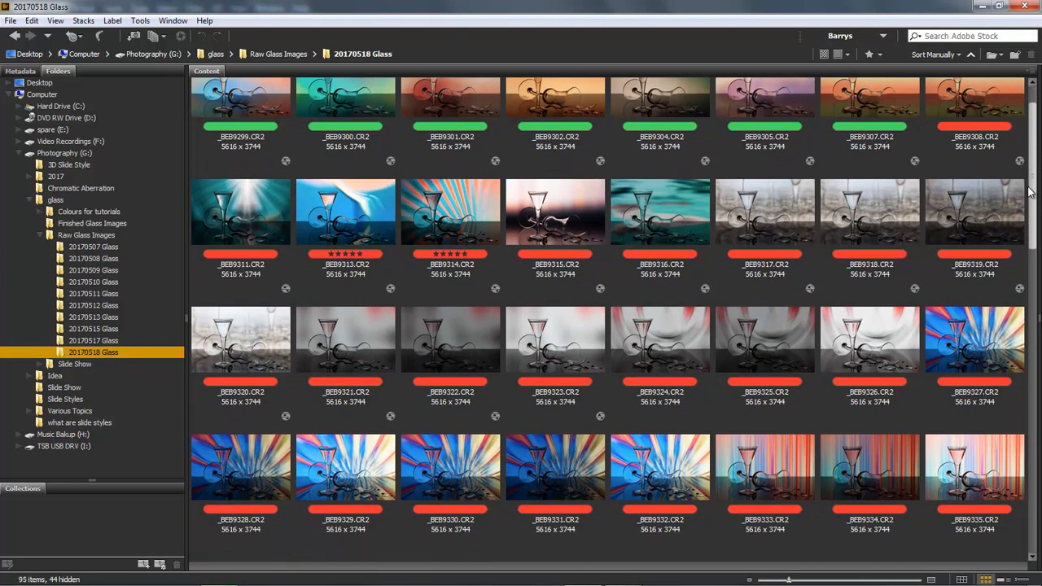
mouse_move(1033, 183)
left_mouse_down()
mouse_move(1018, 305)
mouse_move(1035, 167)
left_mouse_up()
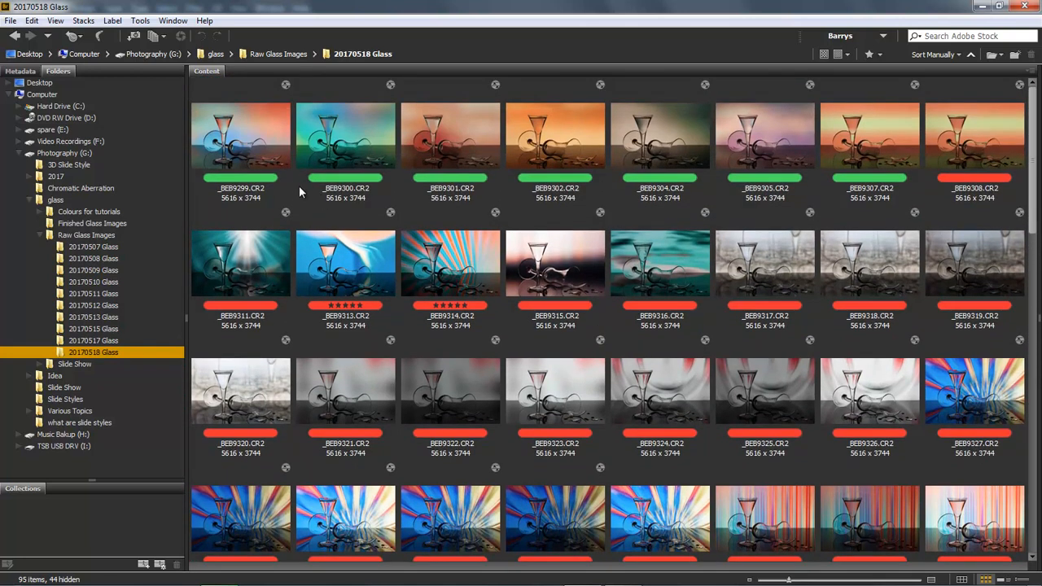
left_click(259, 148)
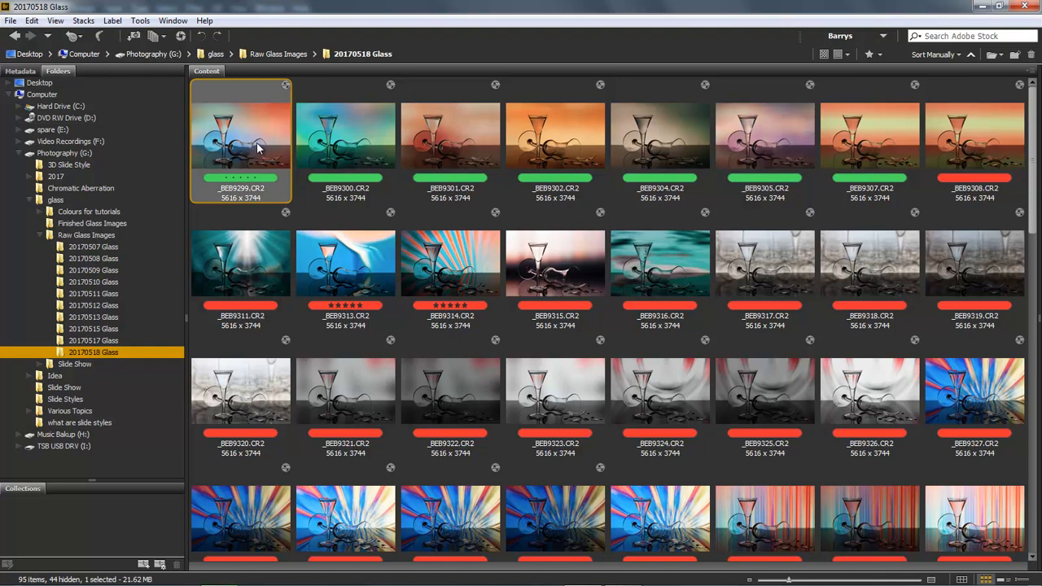
left_click(870, 145, "shift")
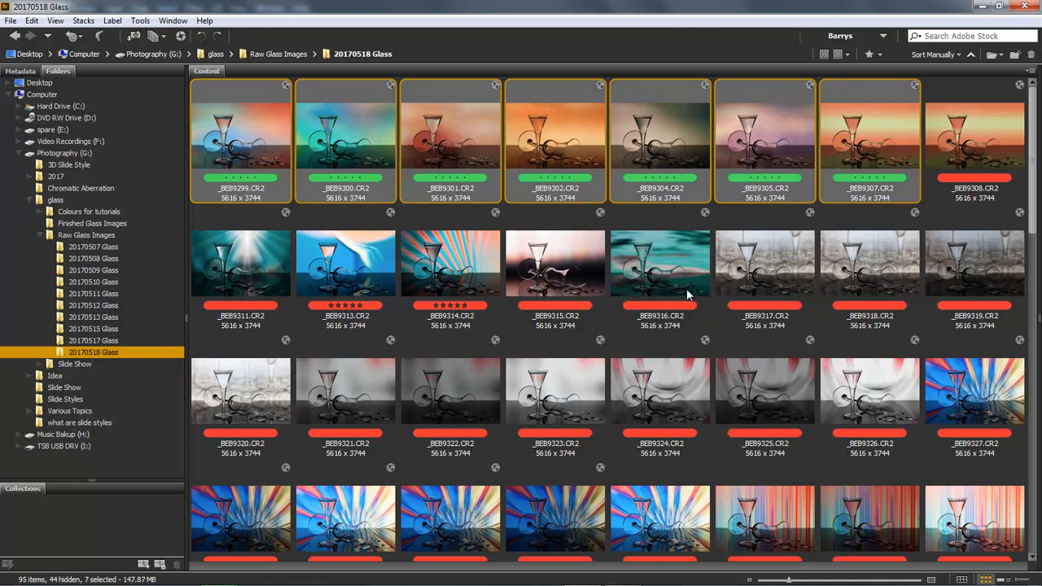
key("Return")
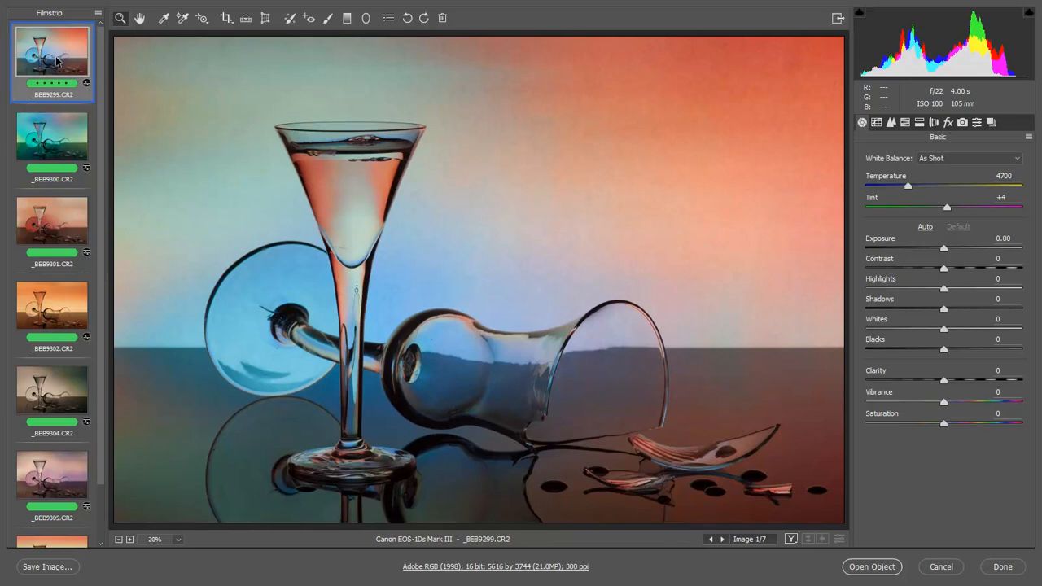
key("ctrl+a")
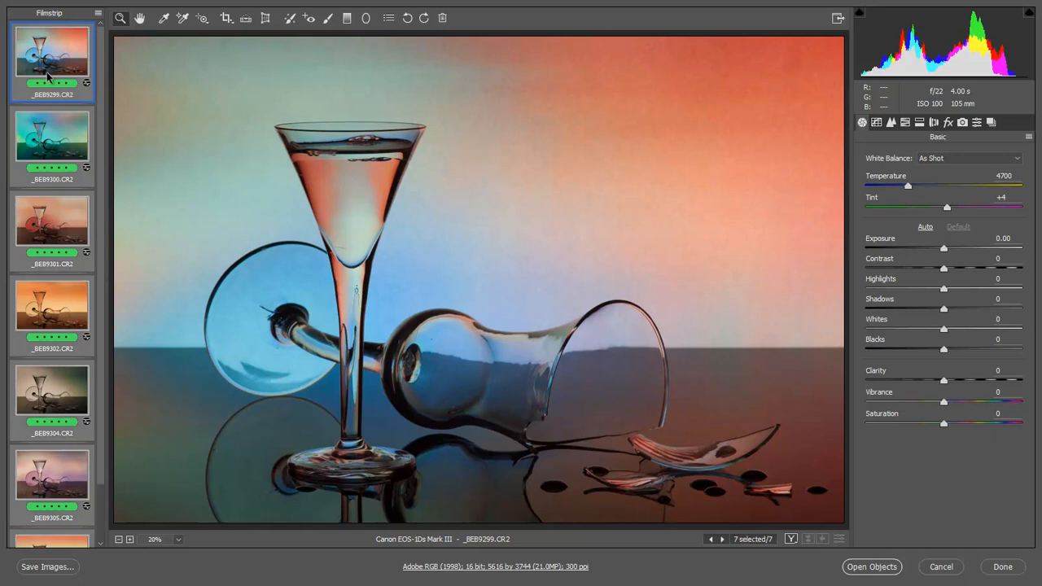
Try a full-width 9 to 16 crop that trims the upper background of all selected images, and clear it
key("c")
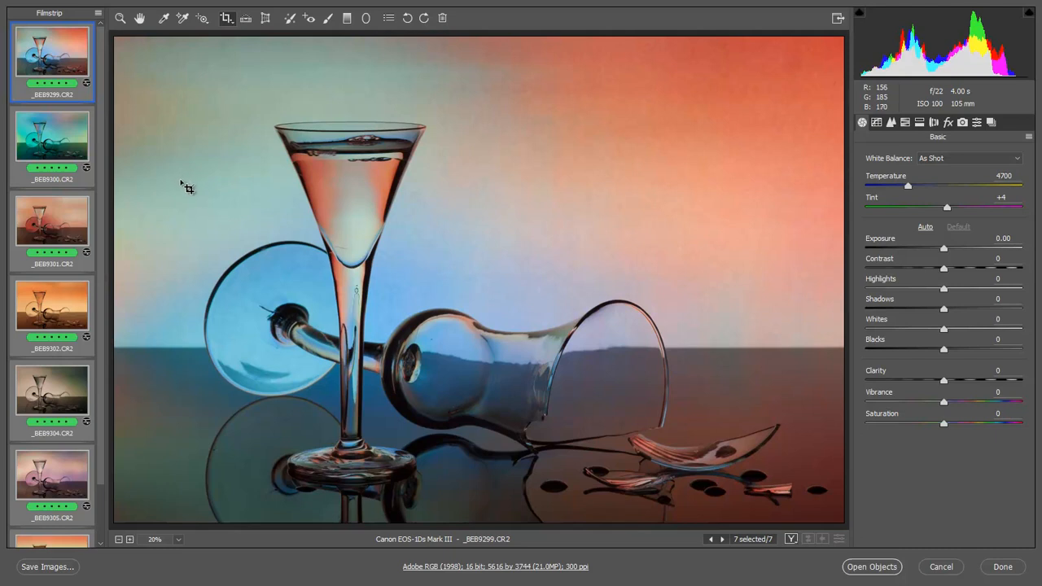
left_click(232, 26)
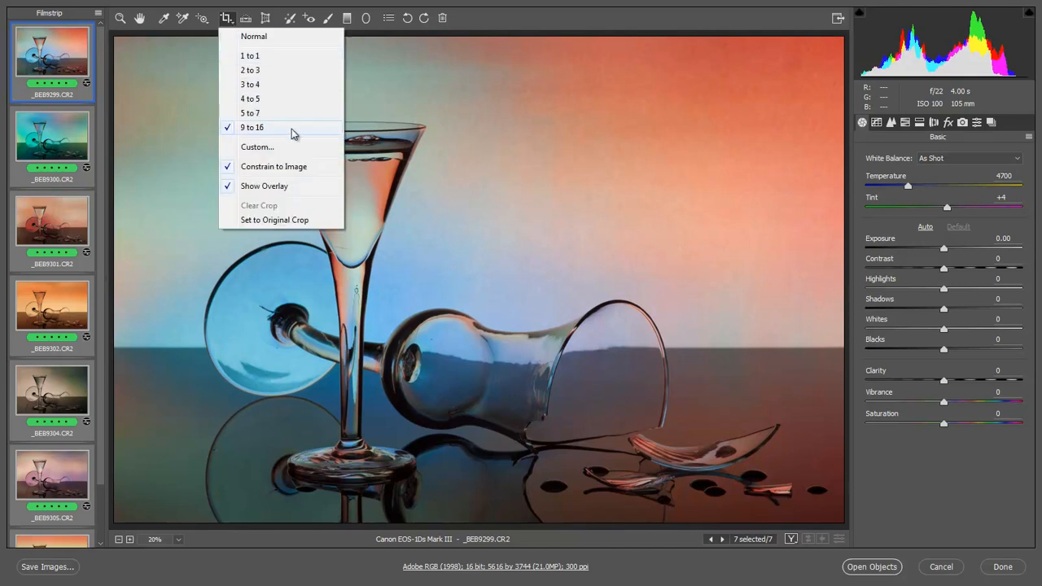
left_click(490, 23)
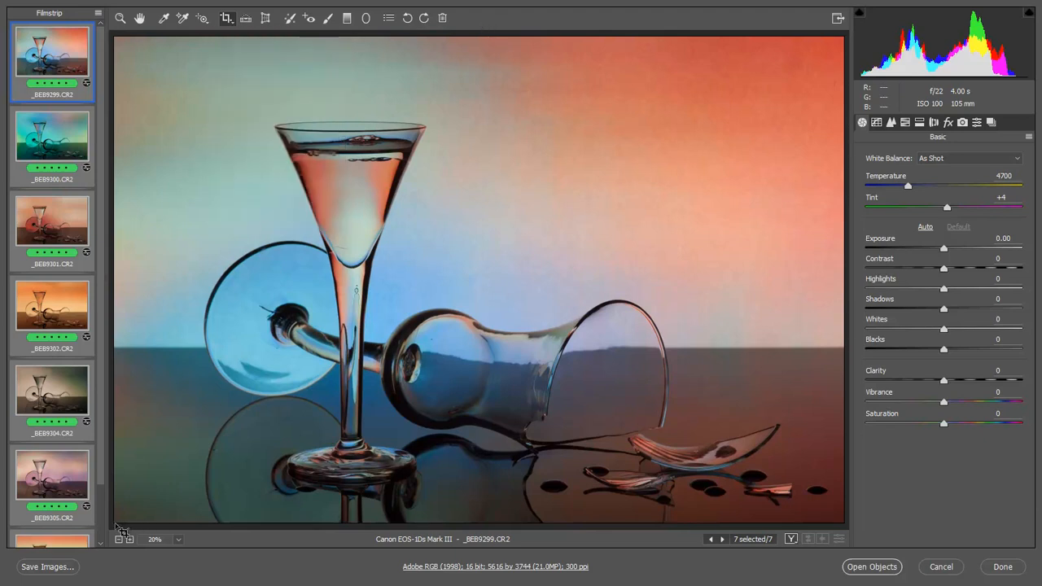
left_click_drag(118, 525, 870, 32)
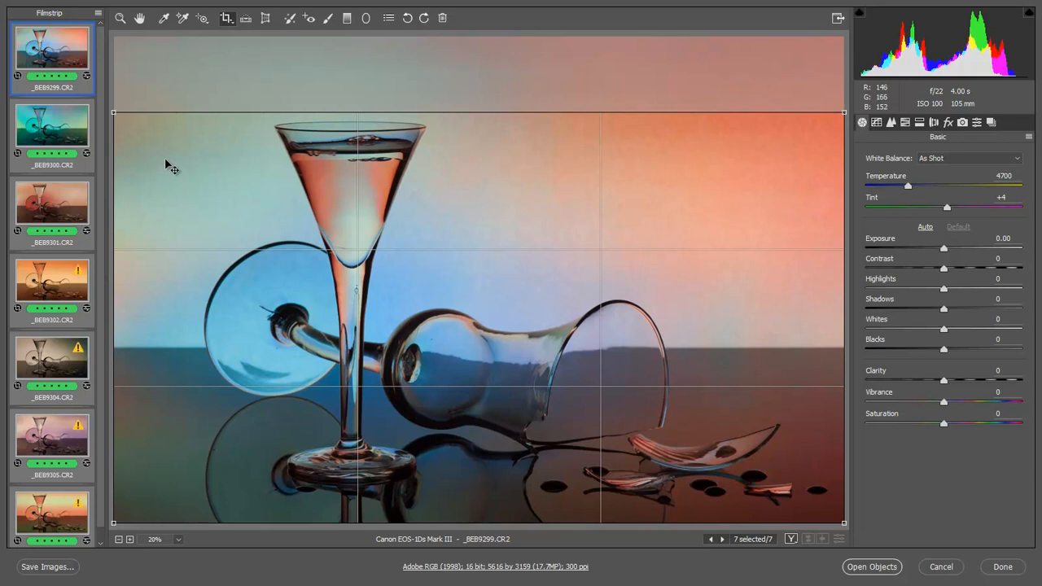
key("Delete")
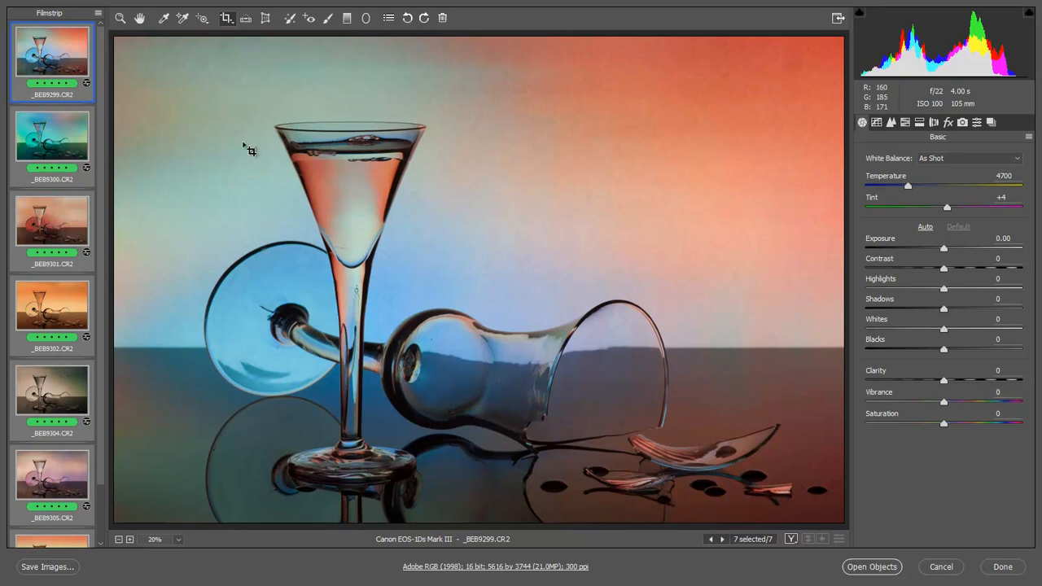
left_click(291, 19)
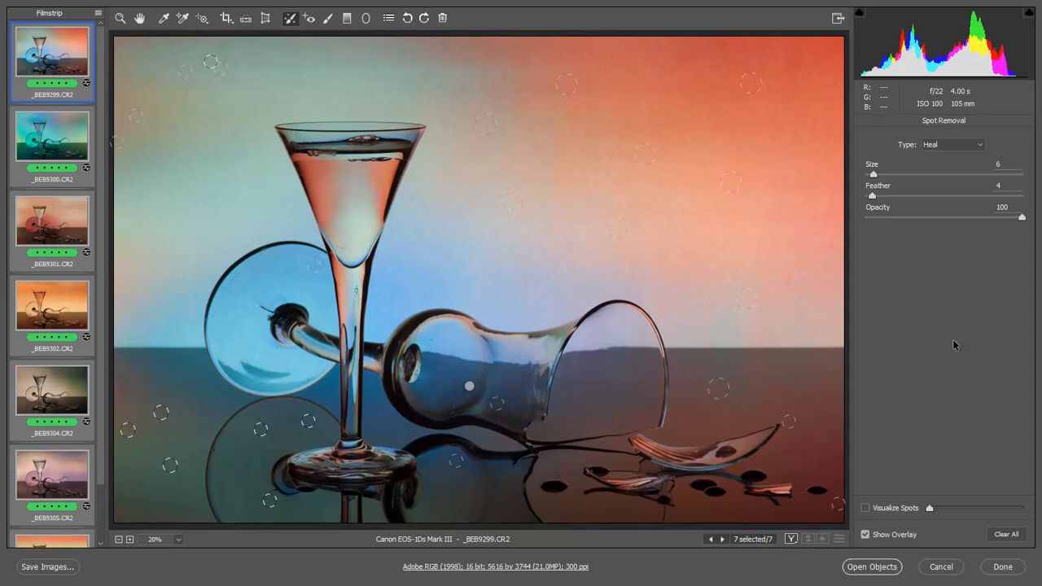
key("h")
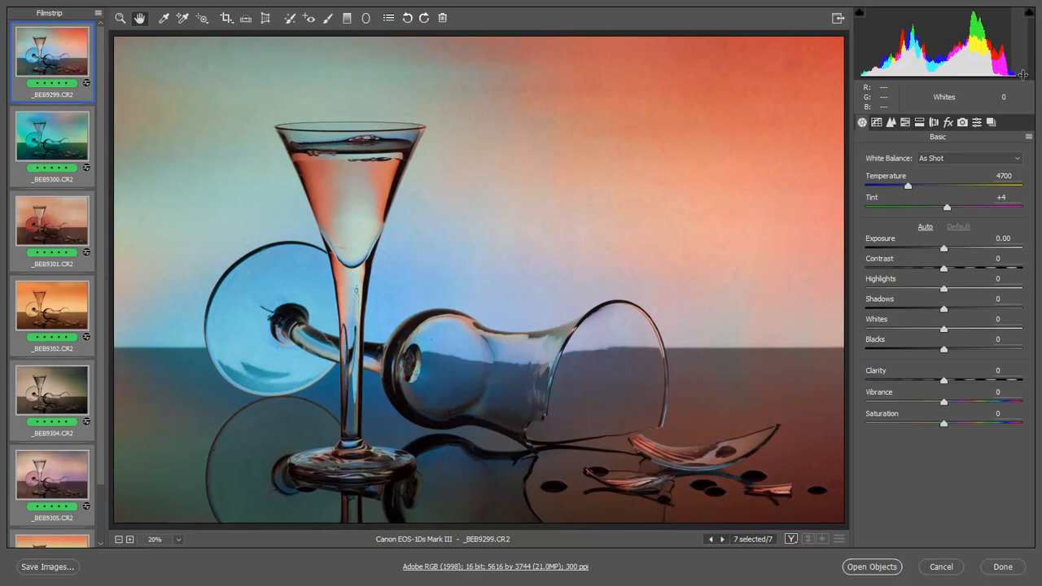
Set Whites to +43, Blacks to -20 and Vibrance to +28 for all selected images
left_click_drag(946, 332, 978, 333)
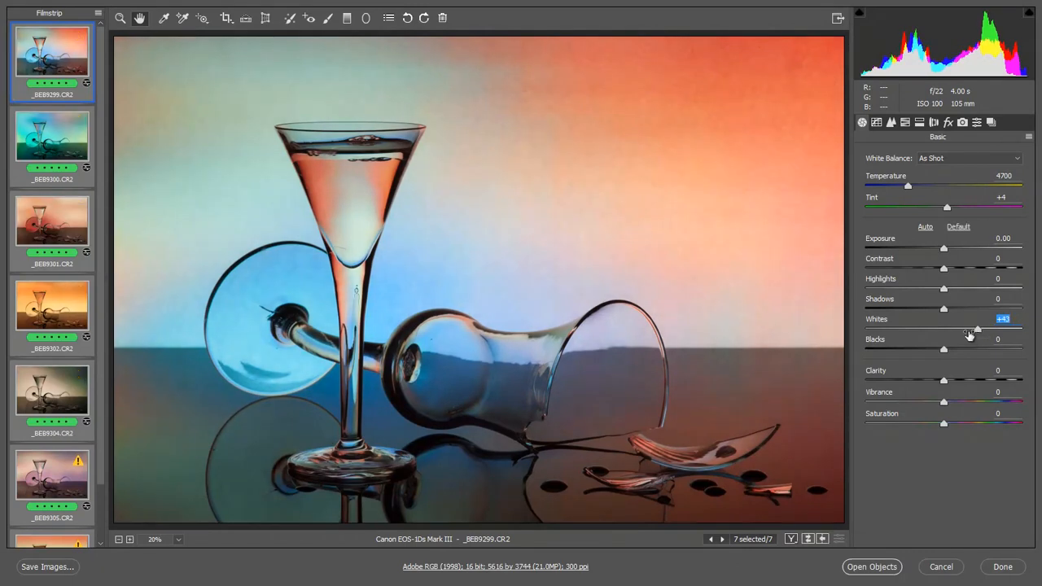
left_click(927, 350)
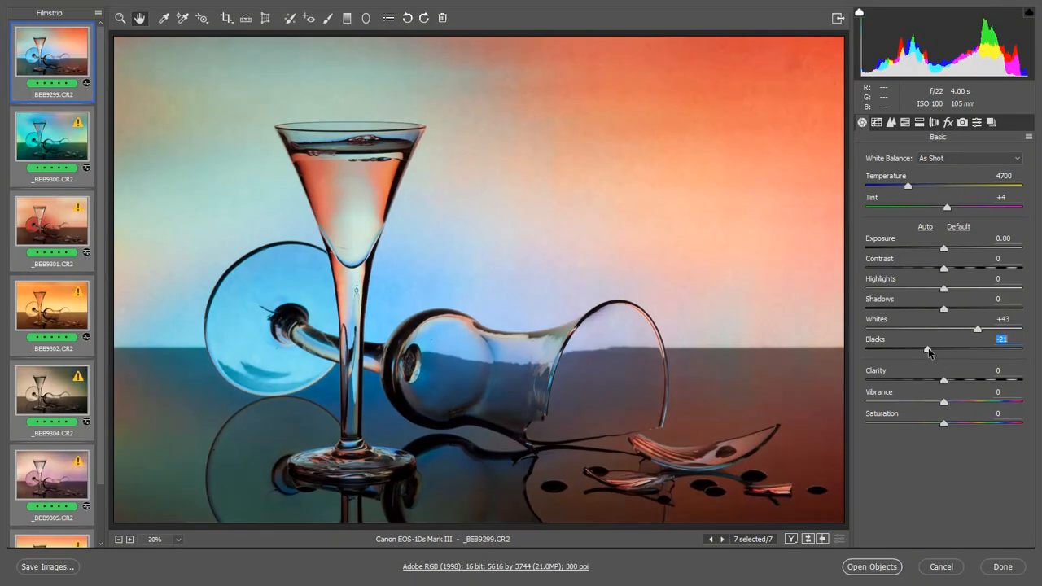
left_click_drag(928, 351, 929, 351)
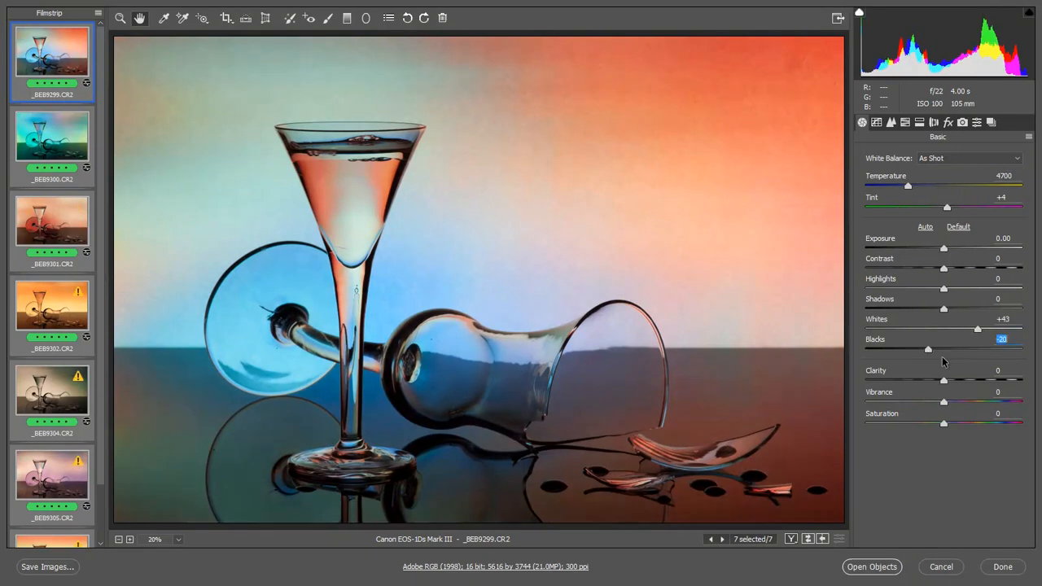
left_click(963, 403)
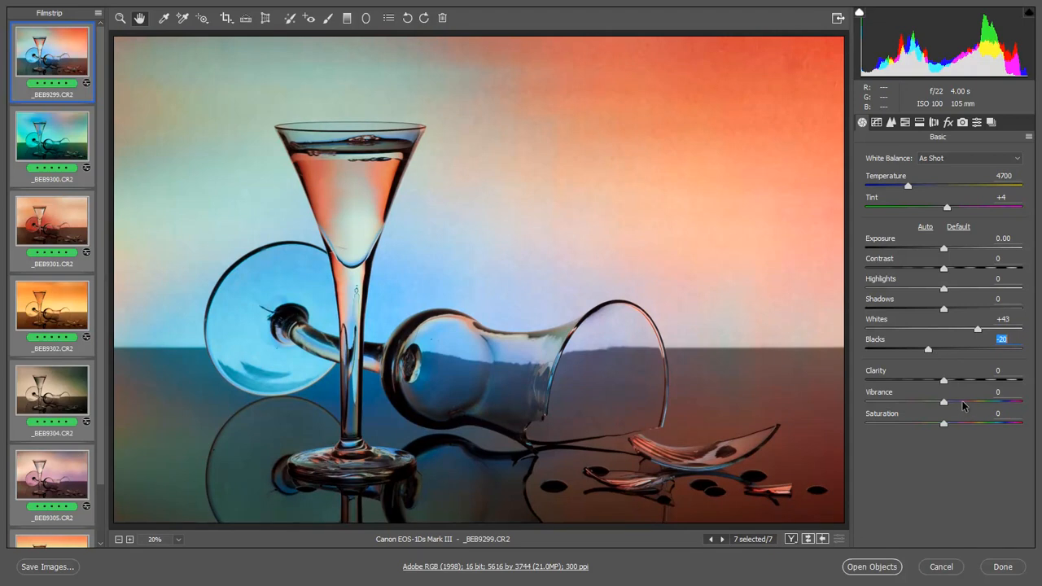
left_click_drag(963, 405, 966, 404)
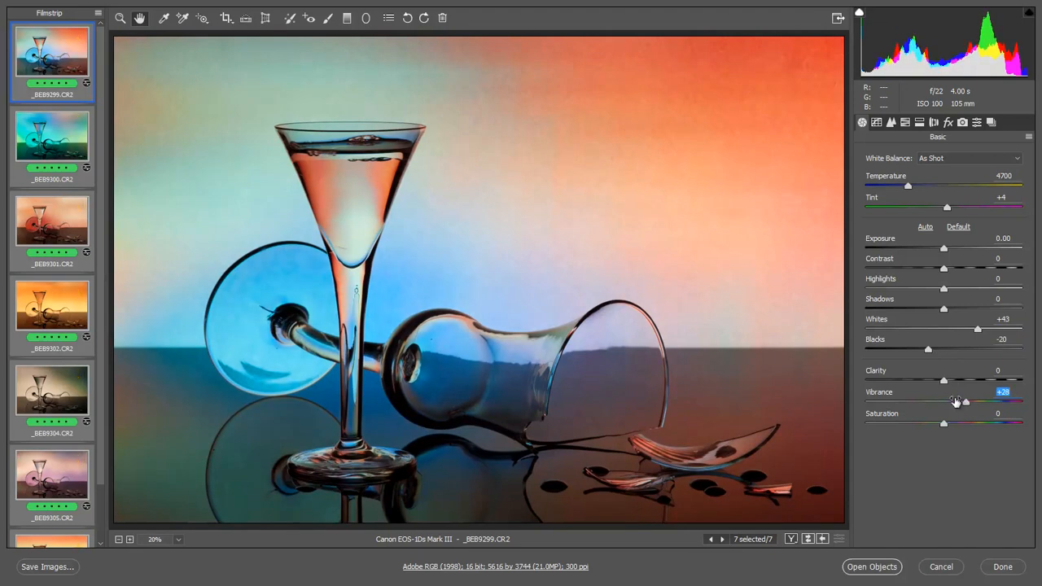
Enable Remove Chromatic Aberration for the selected images and accept the raw adjustments
left_click(934, 122)
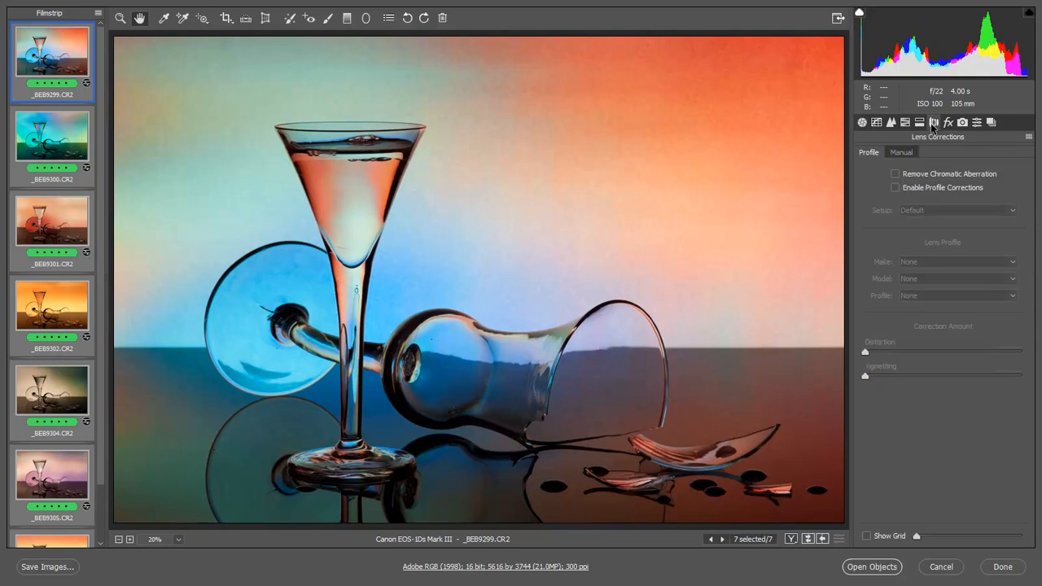
left_click(895, 174)
left_click(862, 123)
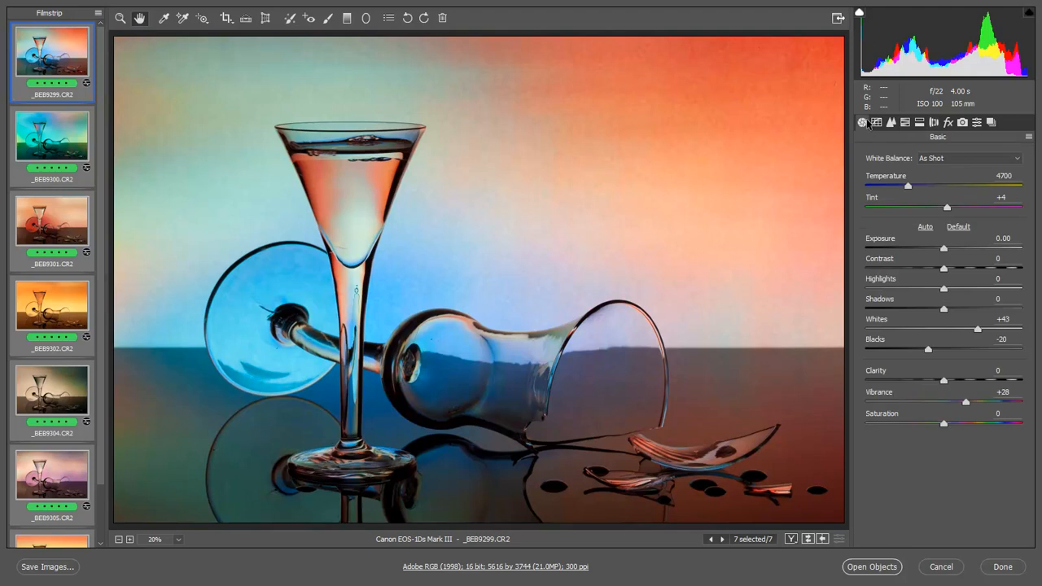
left_click(1003, 568)
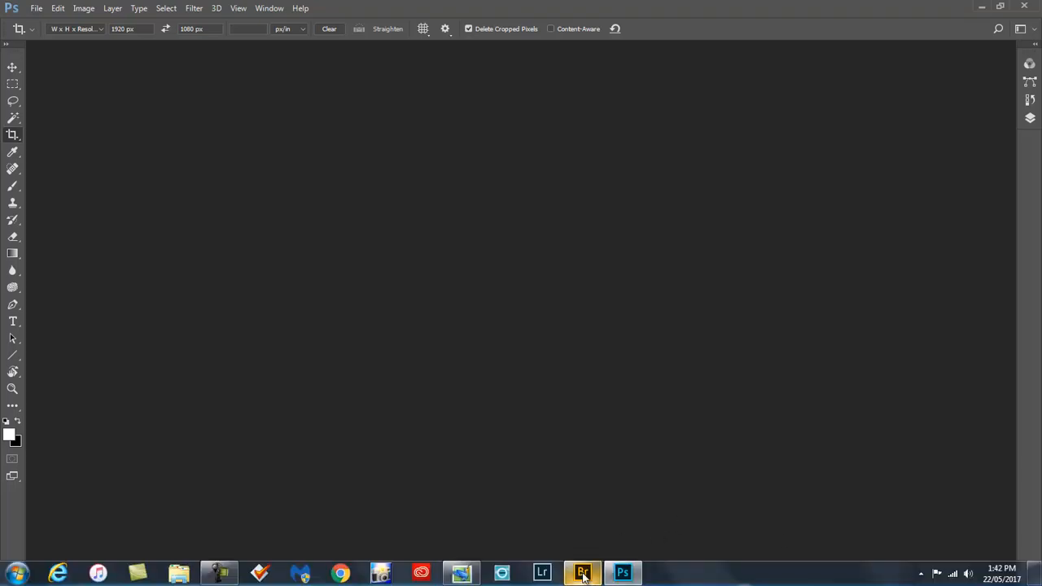
Switch to Bridge and open _BEB9305.CR2 on its own in Camera Raw
left_click(583, 573)
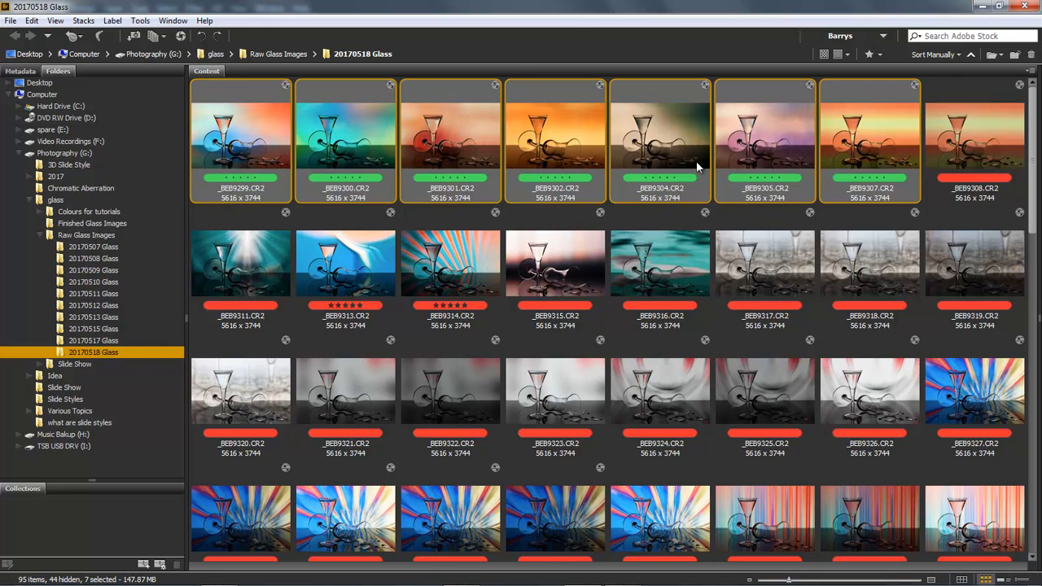
left_click(750, 138)
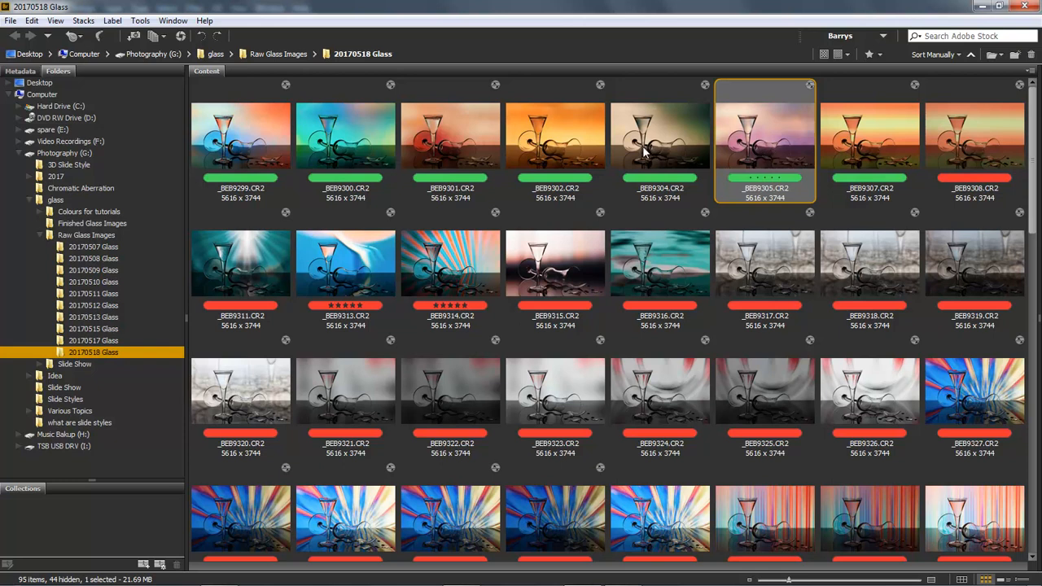
double_click(753, 138)
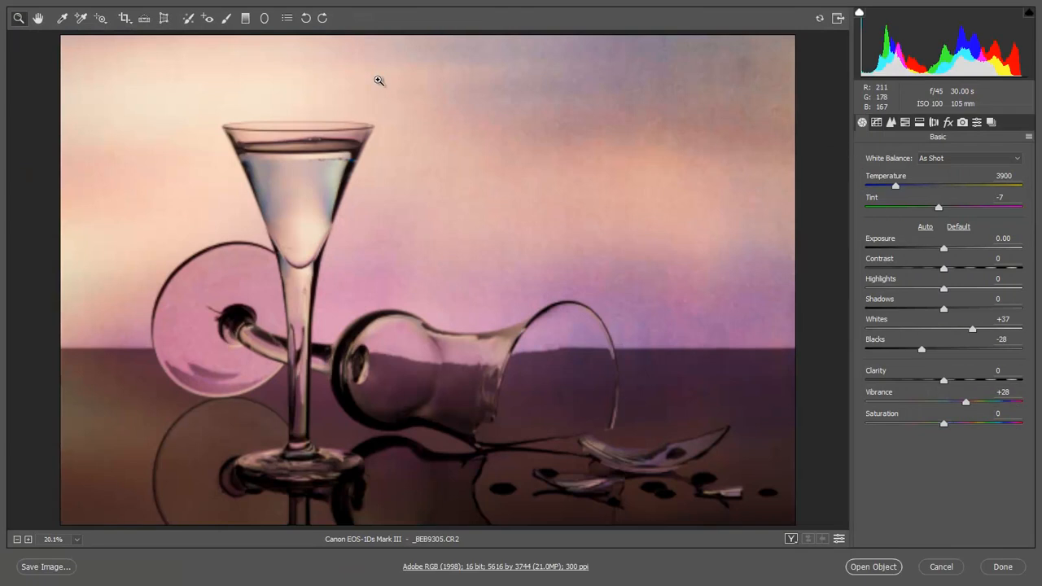
Darken the upper background with a graduated filter and the left edge with the Adjustment Brush at -1.25 exposure, and accept the edits
left_click(245, 18)
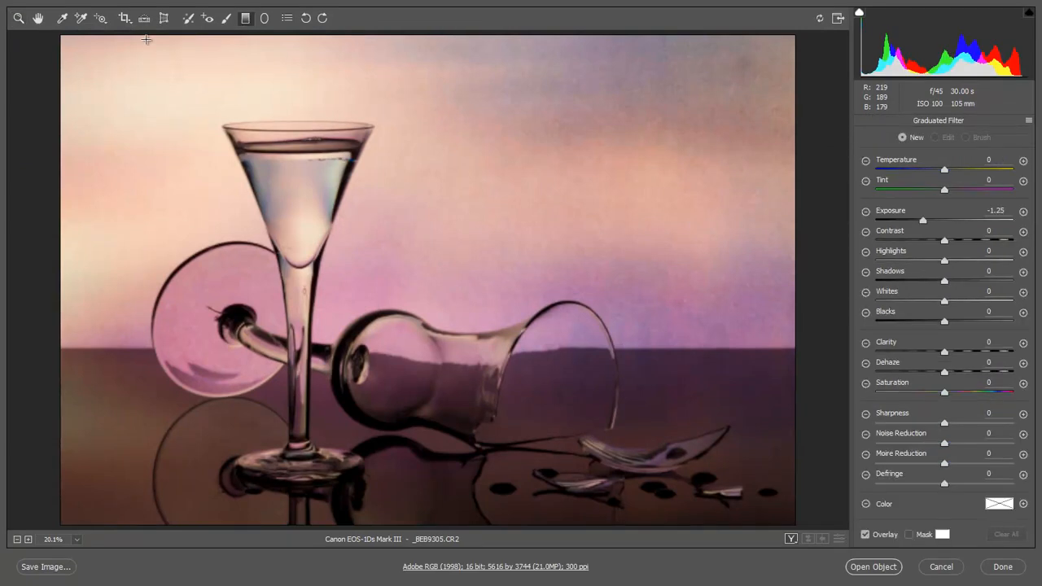
left_click_drag(145, 35, 195, 245)
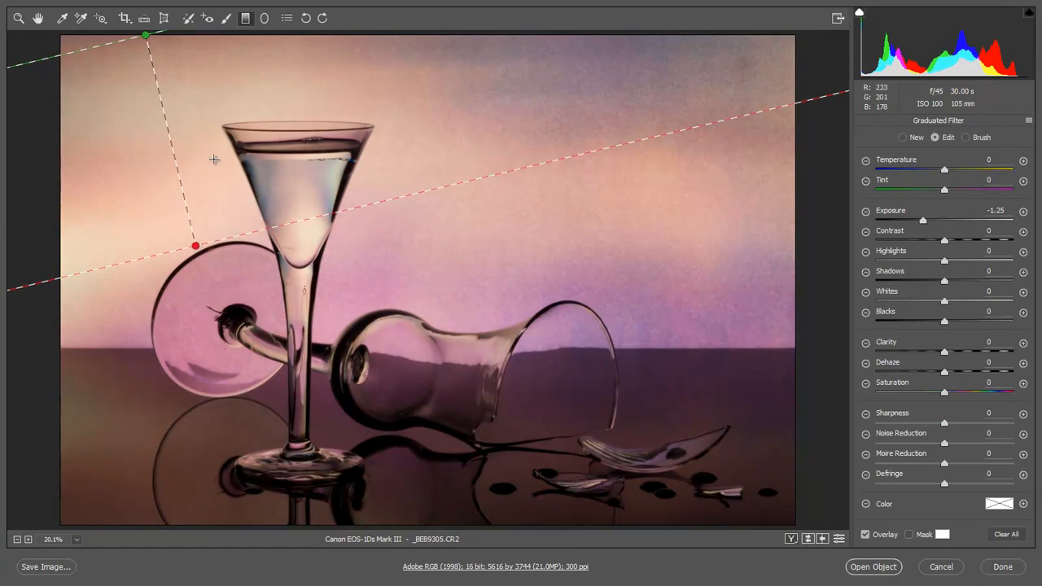
left_click(226, 19)
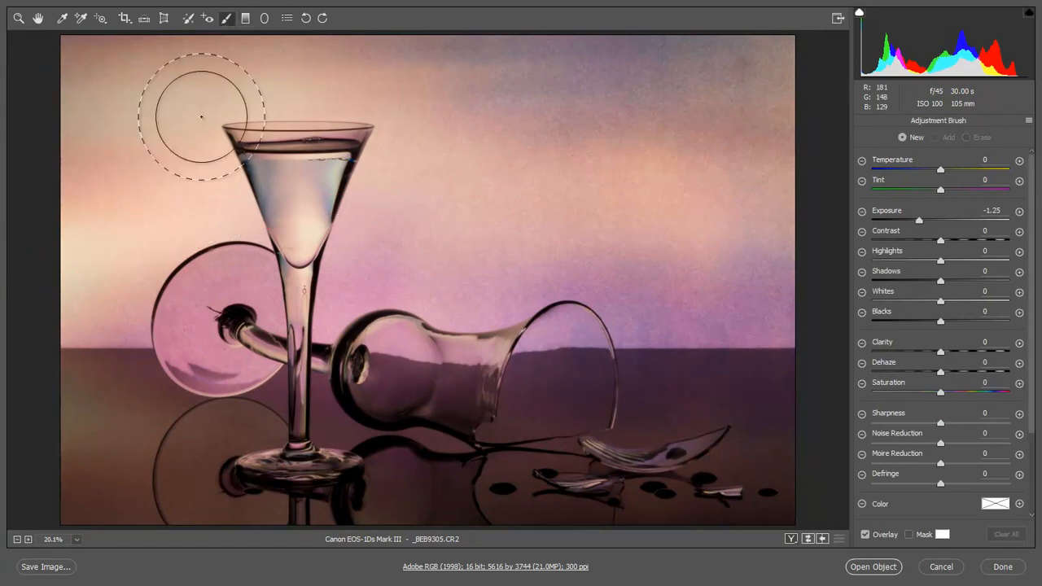
mouse_move(65, 319)
left_mouse_down()
mouse_move(75, 270)
mouse_move(67, 281)
left_mouse_up()
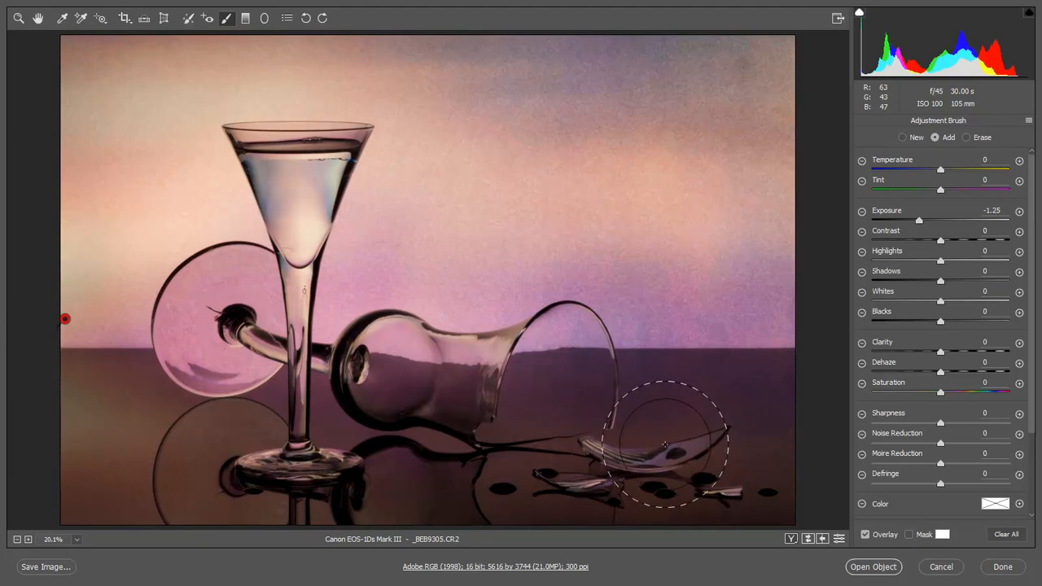
left_click(1002, 568)
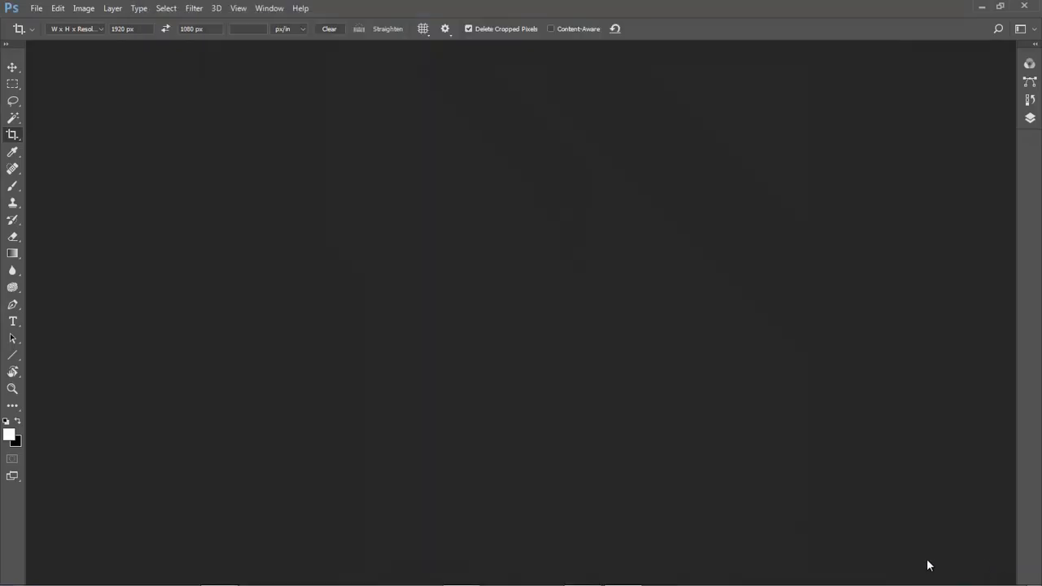
Switch to Bridge, reselect the seven images from _BEB9299.CR2 to _BEB9307.CR2 and open them in Camera Raw
left_click(583, 572)
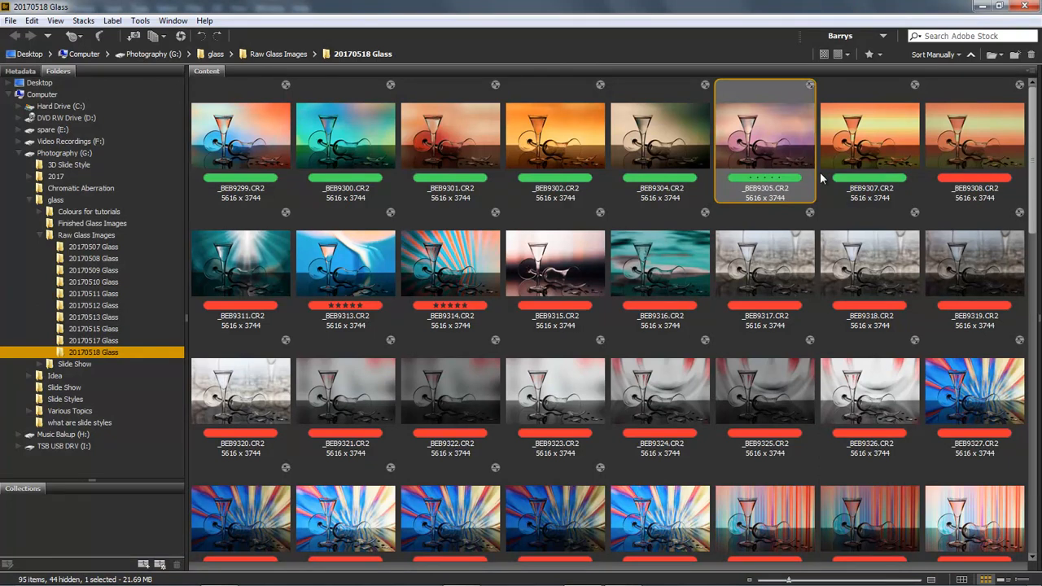
left_click(873, 137)
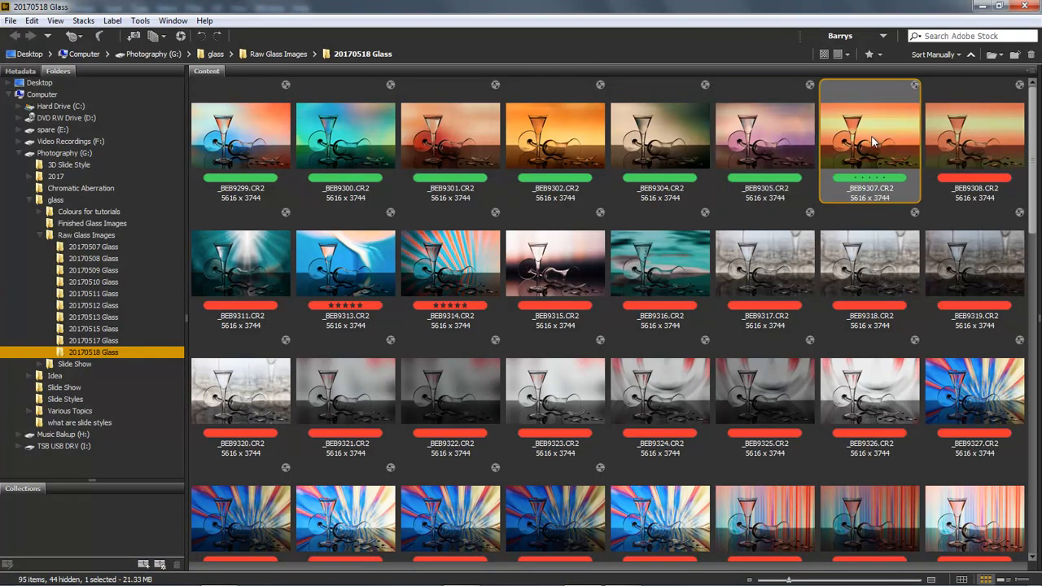
left_click(238, 129, "shift")
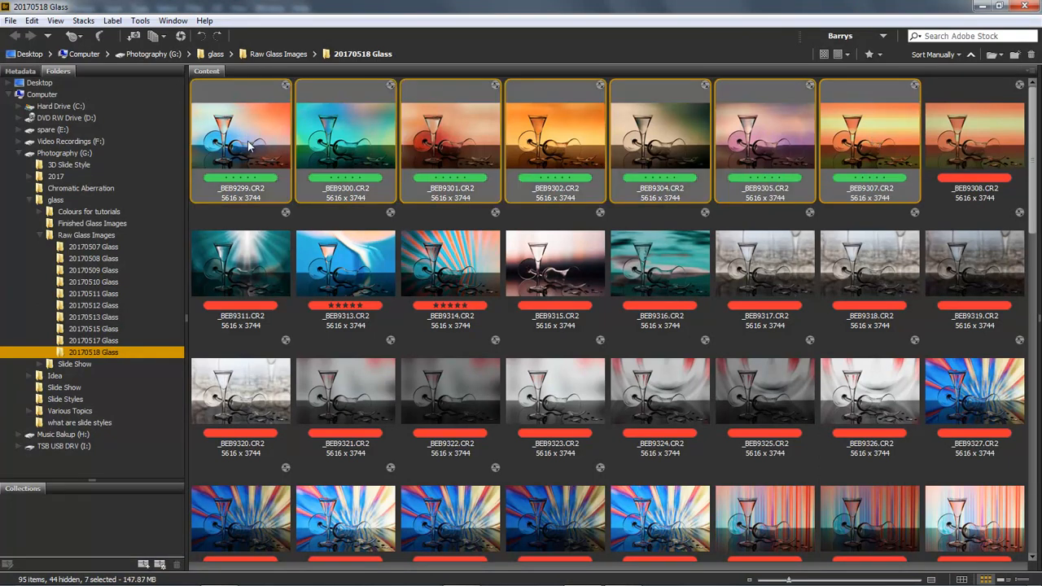
double_click(250, 147)
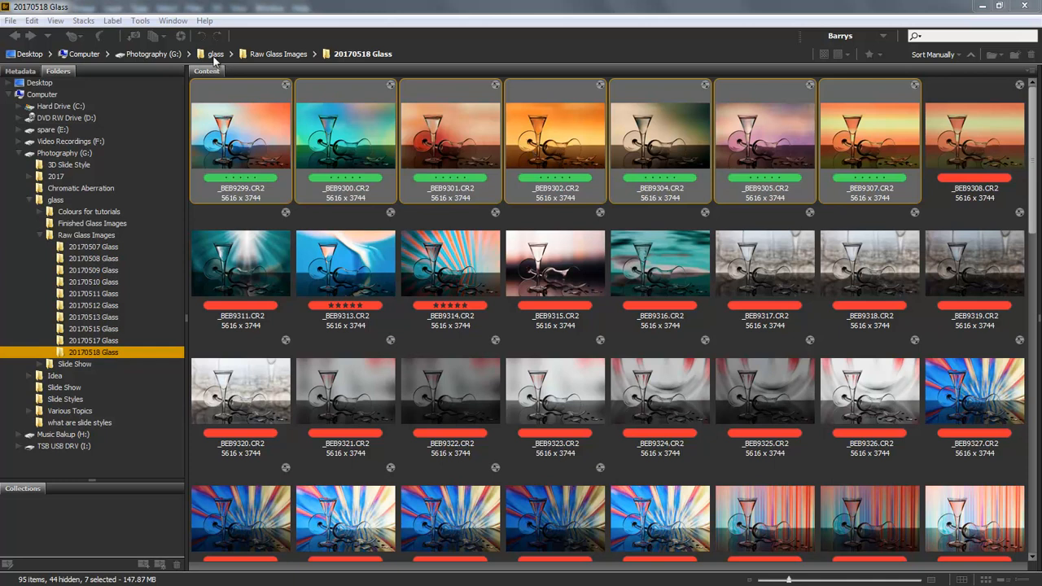
Load the seven selected raw images as layers in one Photoshop document, fit it on screen and expand the Layers panel
left_click(140, 25)
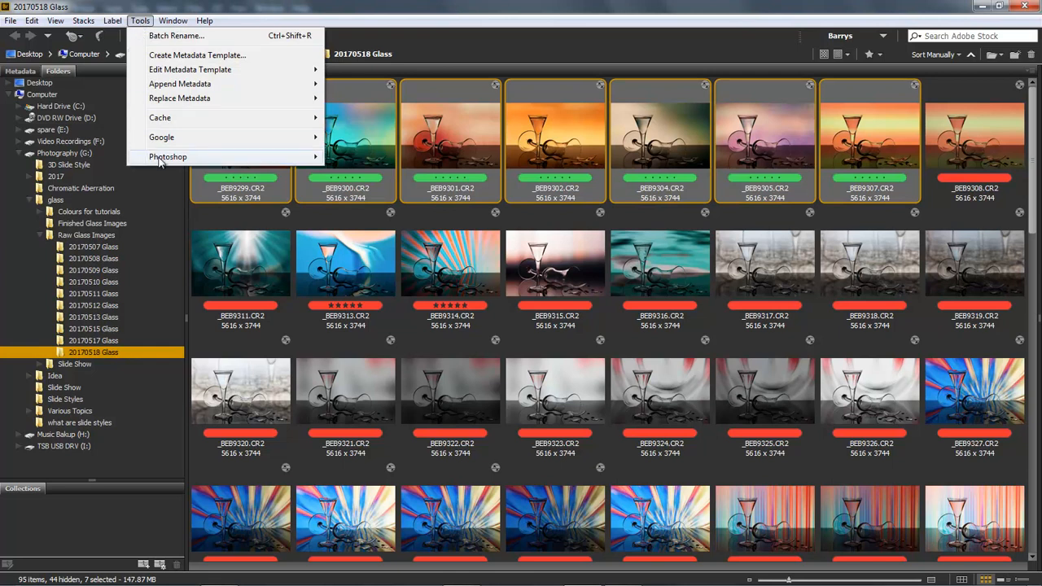
mouse_move(163, 161)
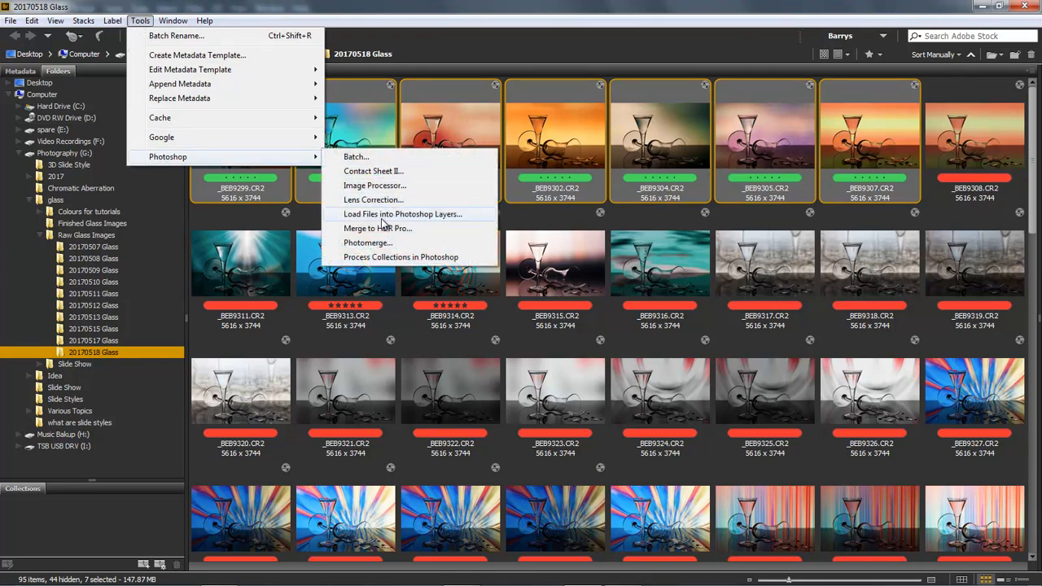
left_click(368, 218)
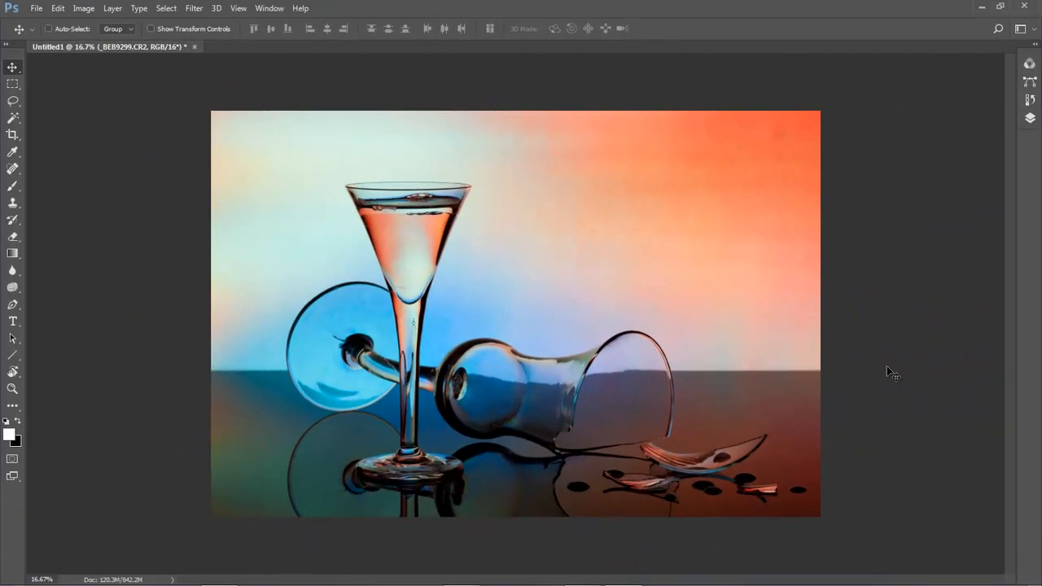
key("ctrl+0")
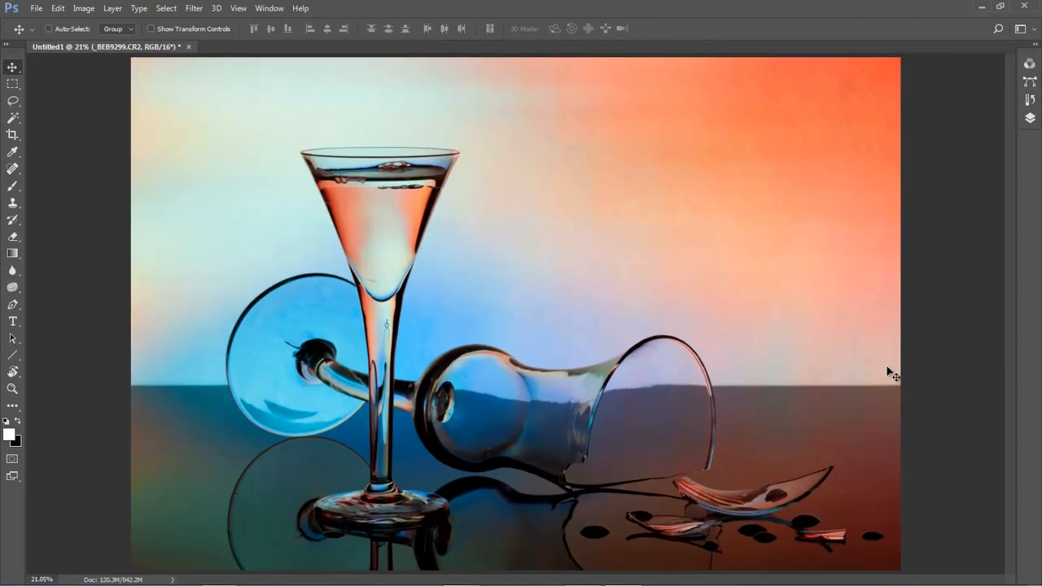
left_click(1036, 51)
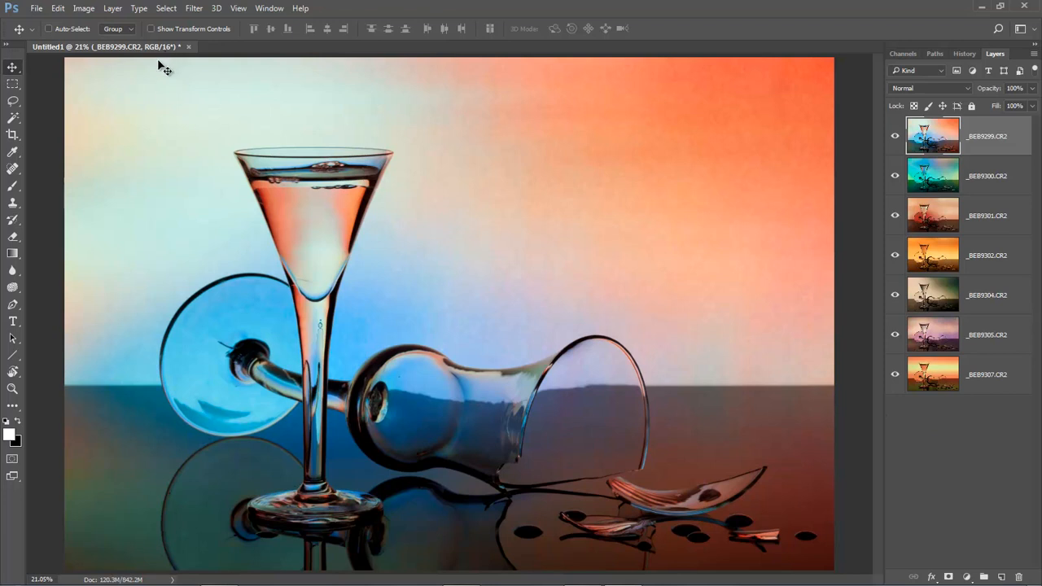
Convert the layered document to 8 Bits/Channel
left_click(84, 10)
mouse_move(99, 21)
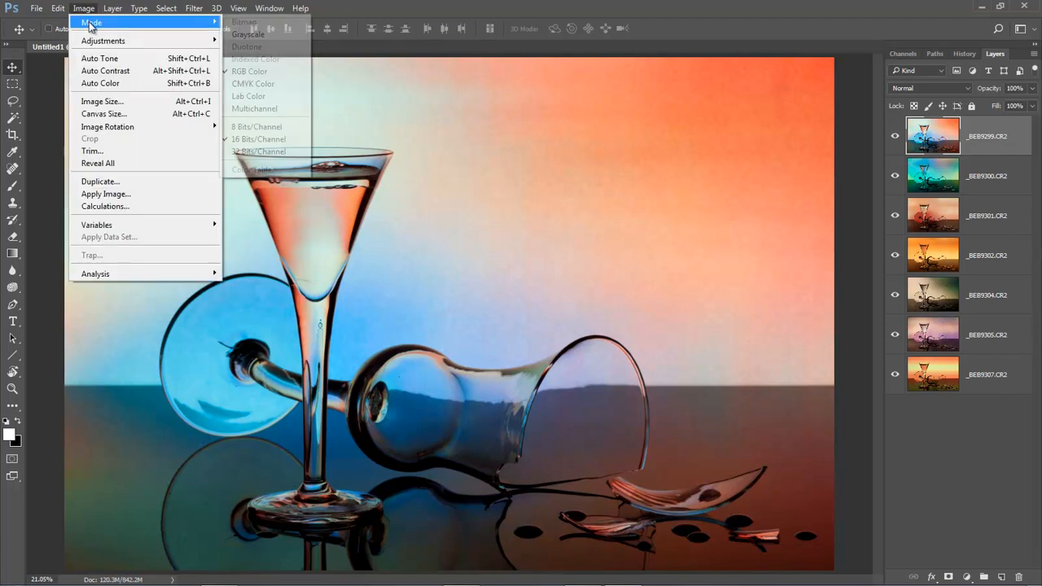
left_click(254, 127)
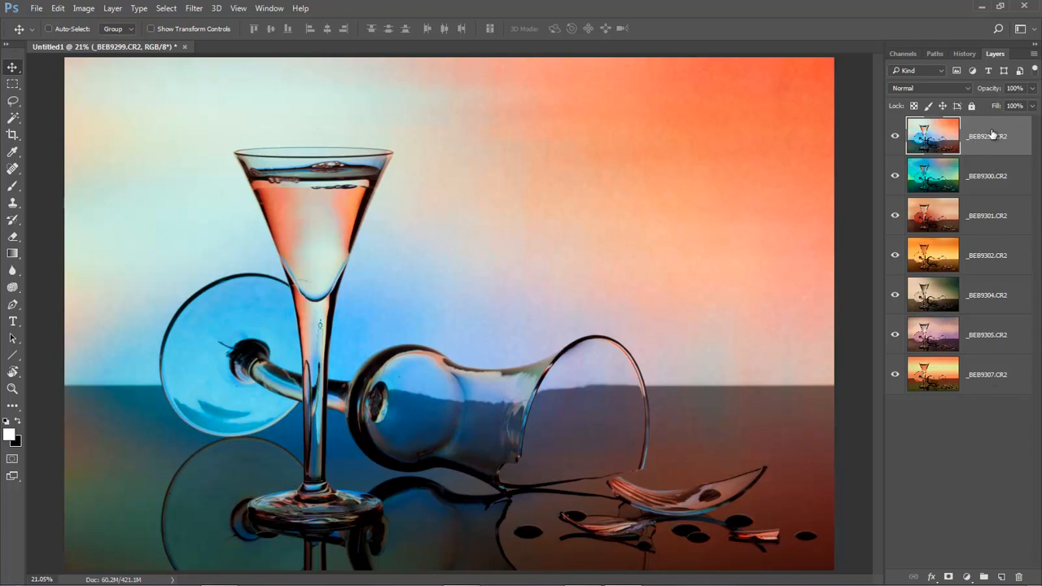
Select all seven layers and squash them from the top edge to a height of about 3335 px with Free Transform
left_click(975, 381, "shift")
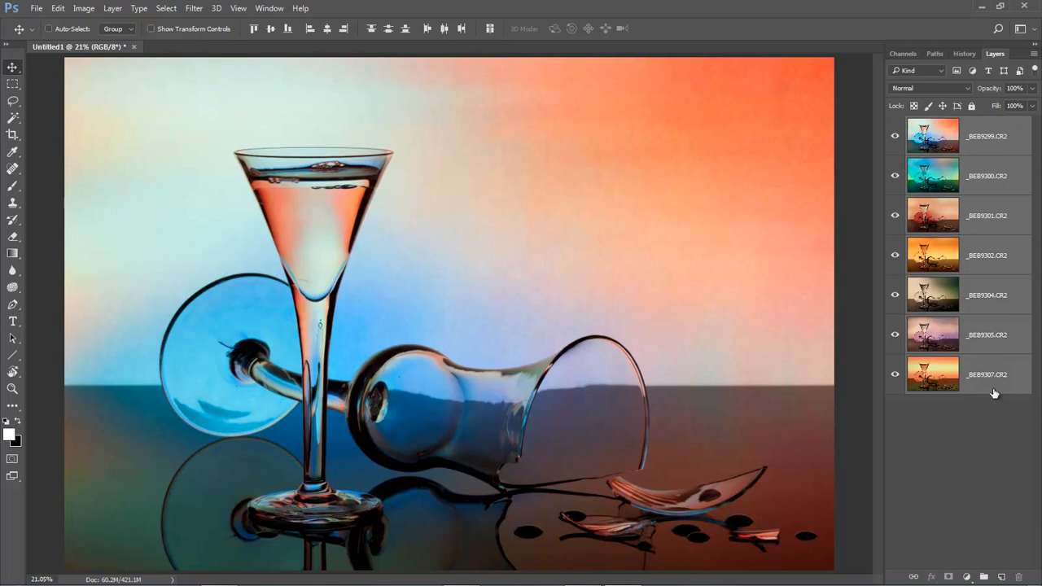
left_click(59, 11)
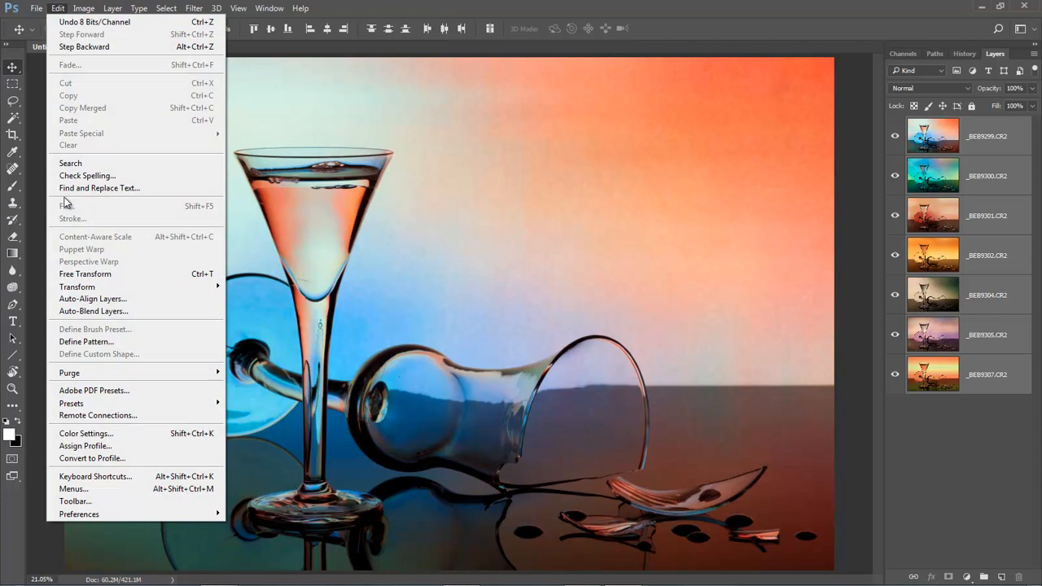
left_click(78, 275)
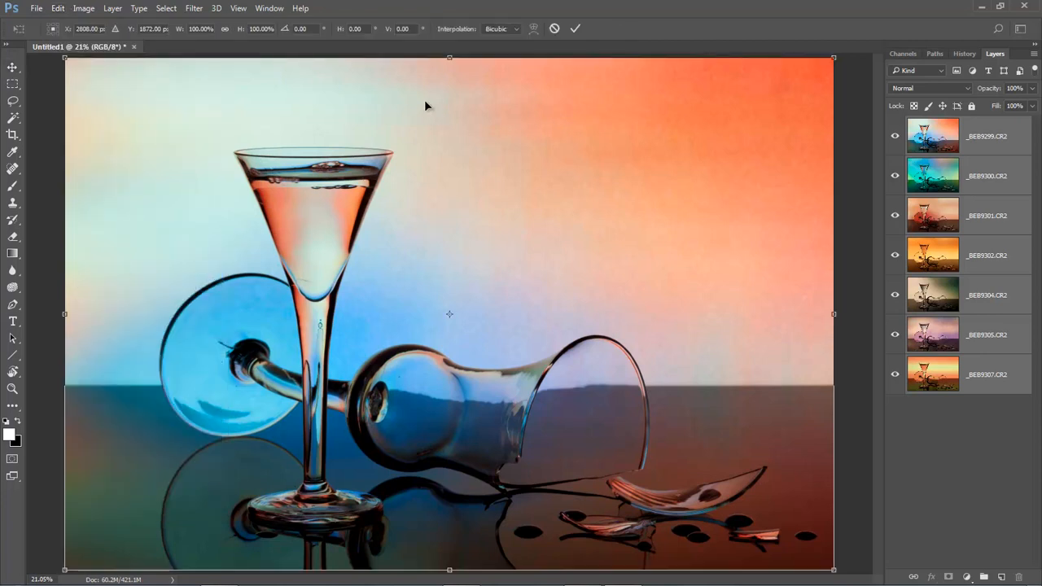
left_click_drag(450, 57, 448, 114)
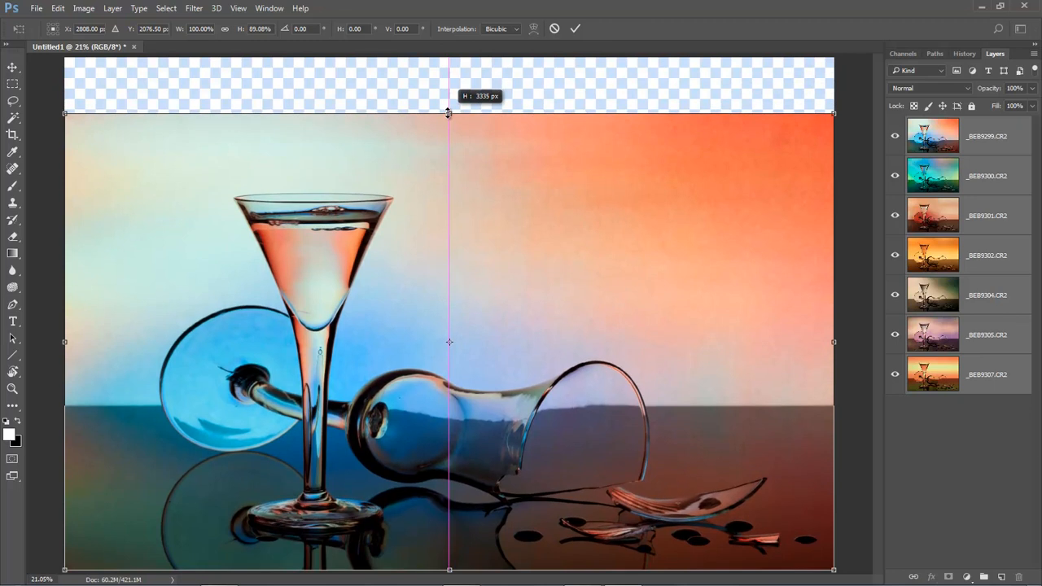
left_click(574, 29)
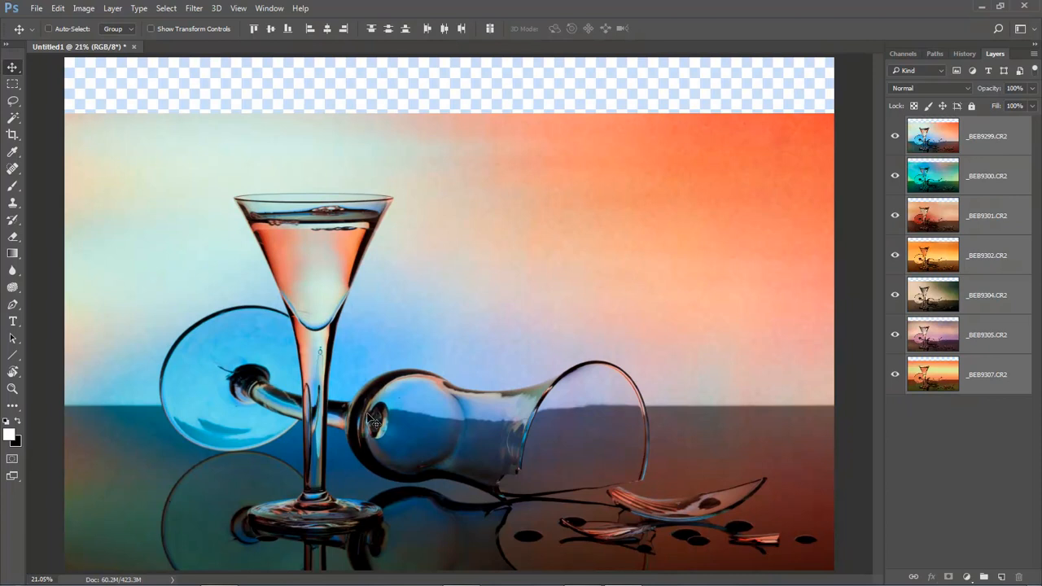
Crop the document to 1920 x 1080 px, repositioning the image to exclude the transparent strip above it
left_click(11, 135)
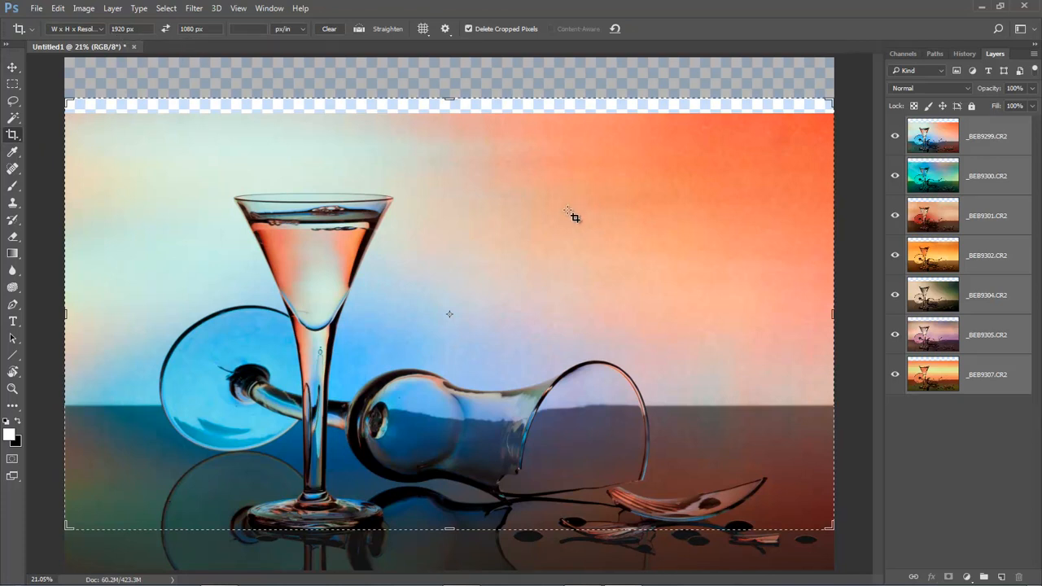
left_click_drag(541, 297, 522, 328)
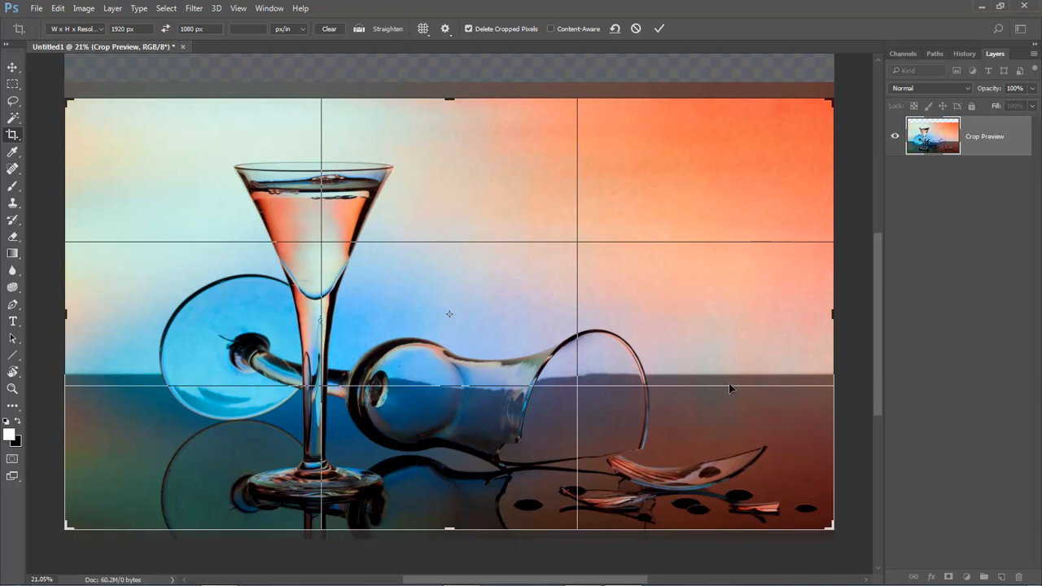
left_click(658, 30)
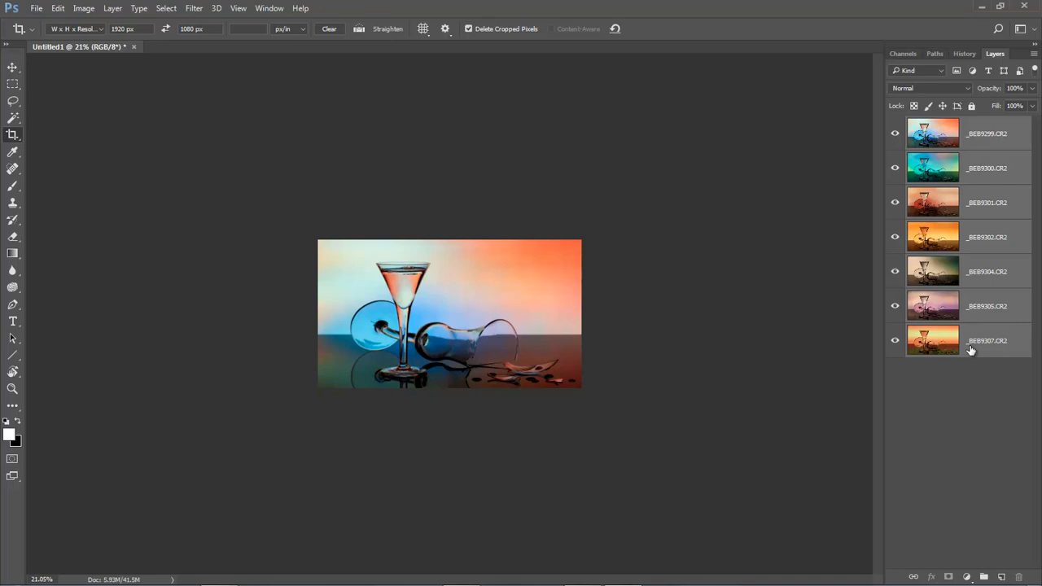
key("ctrl+0")
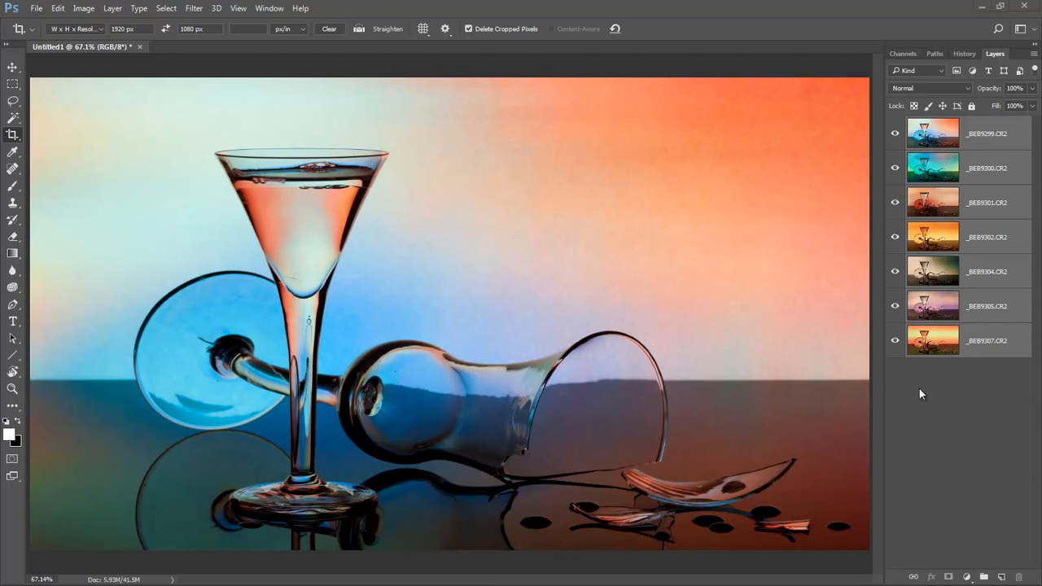
Hide the layers from _BEB9299.CR2 to _BEB9305.CR2 one by one to compare the images, and select the _BEB9307.CR2 layer
left_click(895, 139)
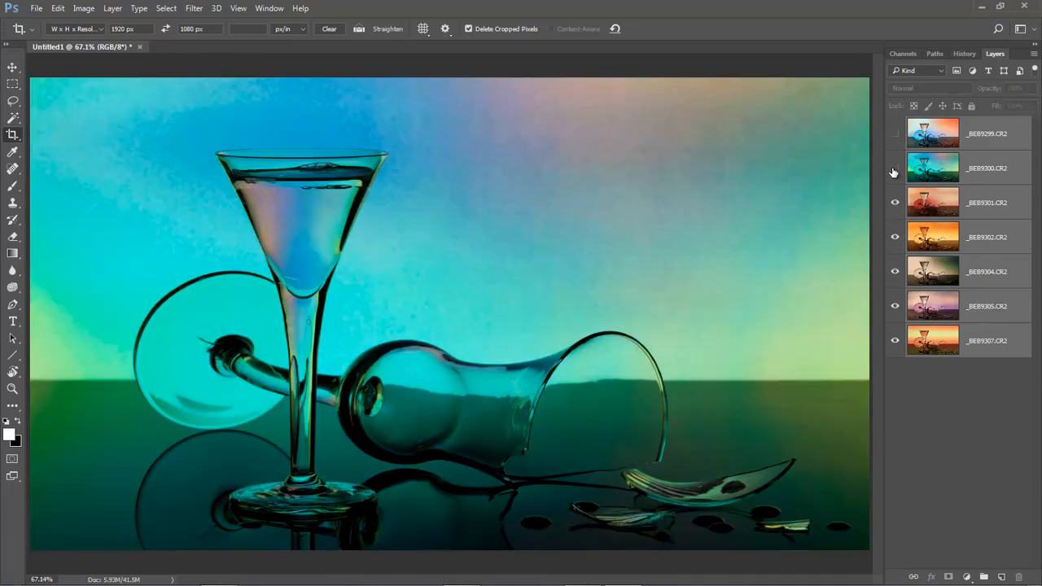
left_click(894, 169)
left_click(895, 202)
left_click(894, 237)
left_click(895, 271)
left_click(895, 305)
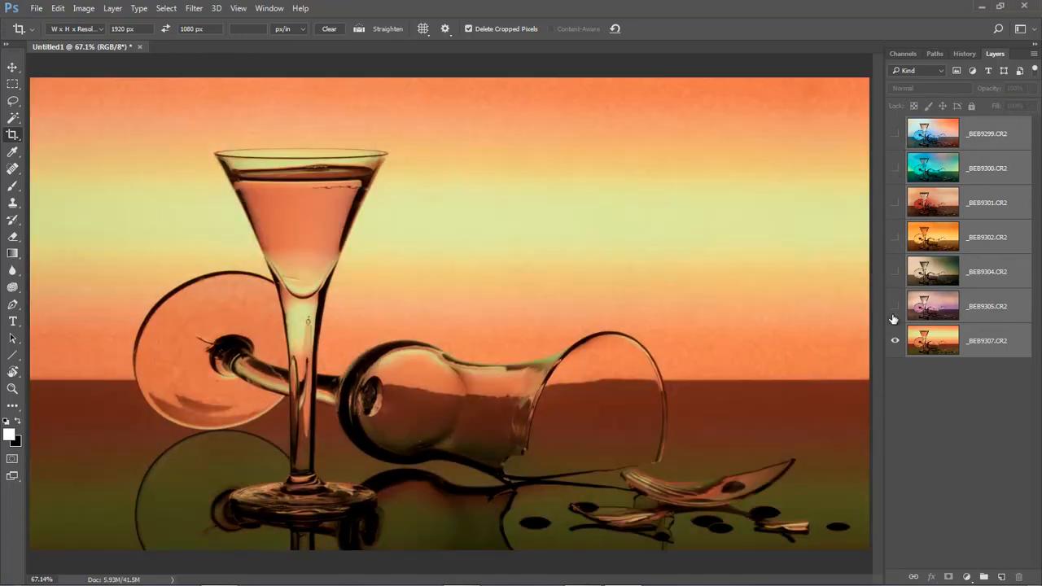
left_click(985, 346)
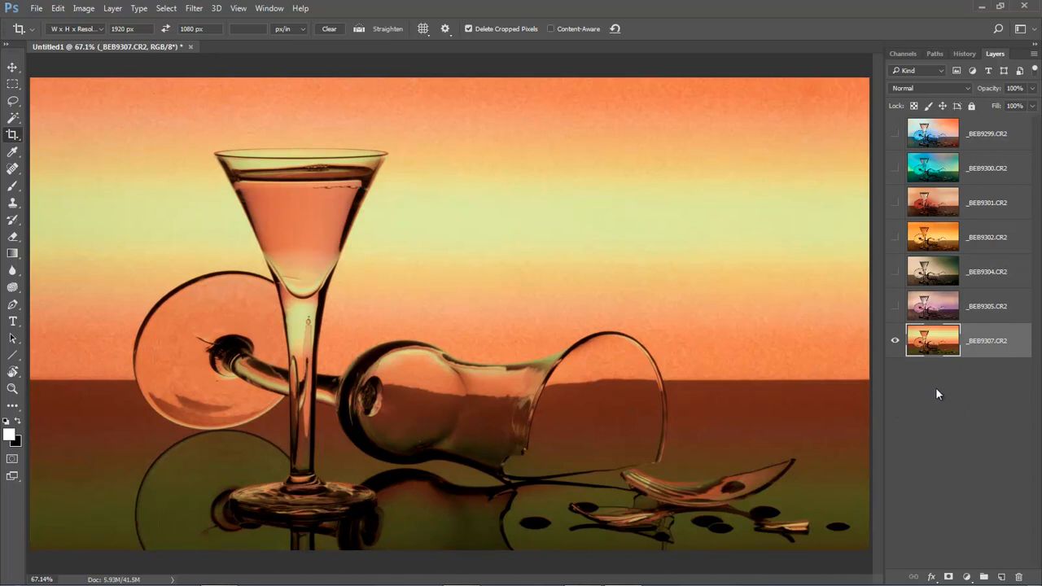
Show the six hidden layers again one by one, from _BEB9305.CR2 up to _BEB9299.CR2
left_click(894, 305)
left_click(895, 271)
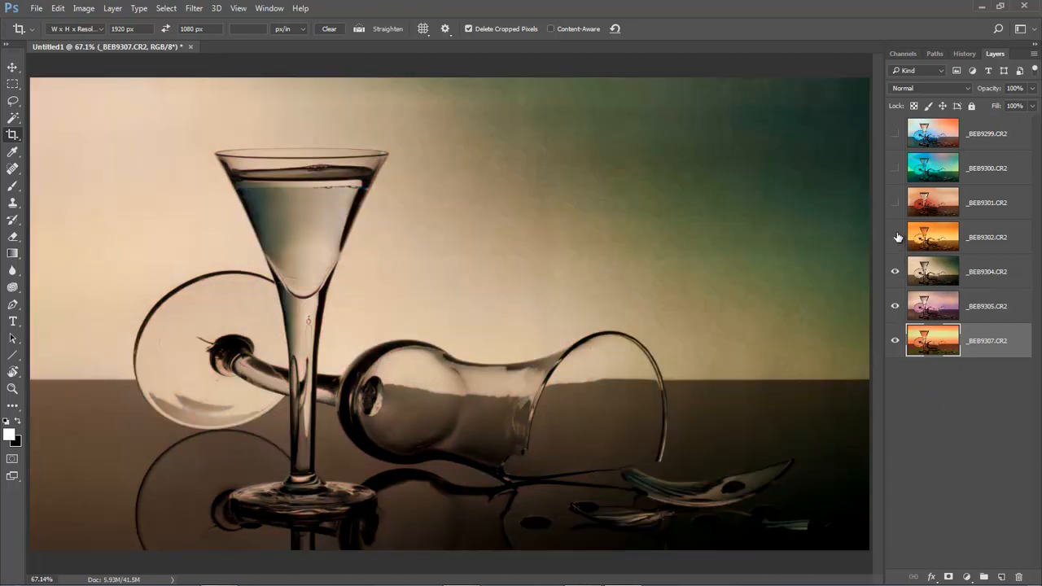
left_click(895, 237)
left_click(895, 203)
left_click(894, 168)
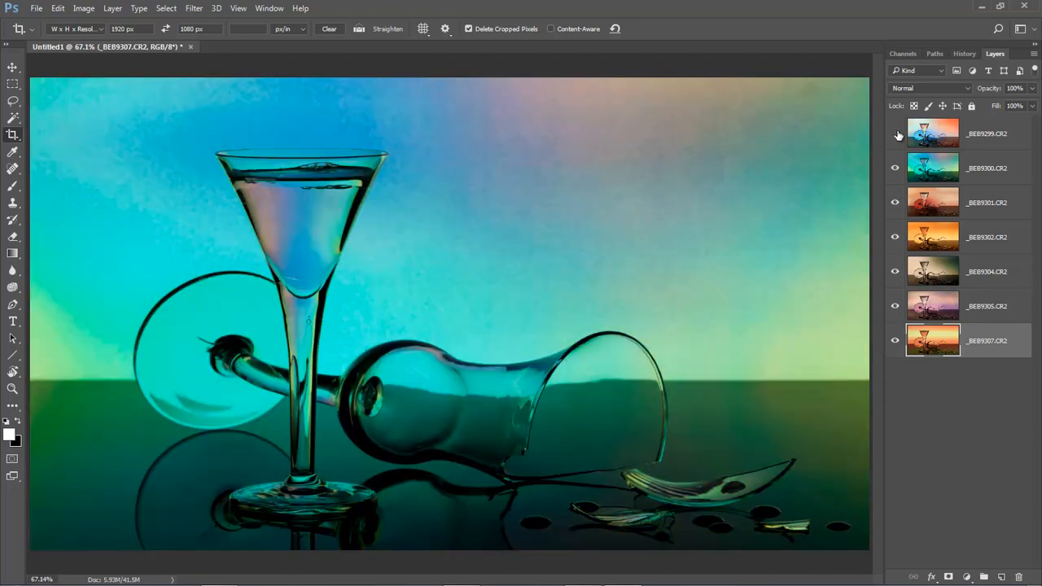
left_click(895, 133)
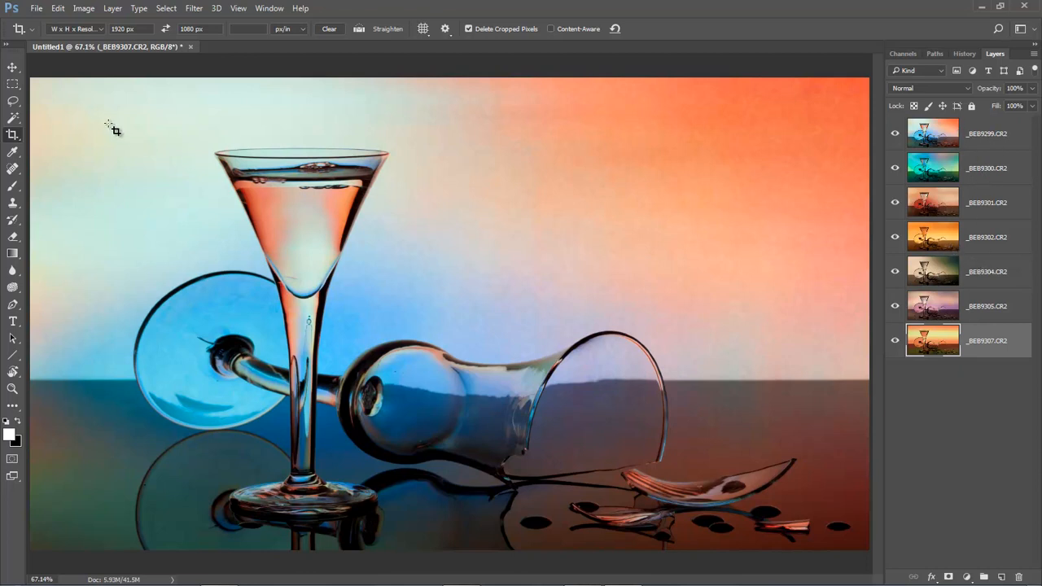
Start exporting the layers to files and choose the Glass folder on the Desktop as the destination
left_click(37, 9)
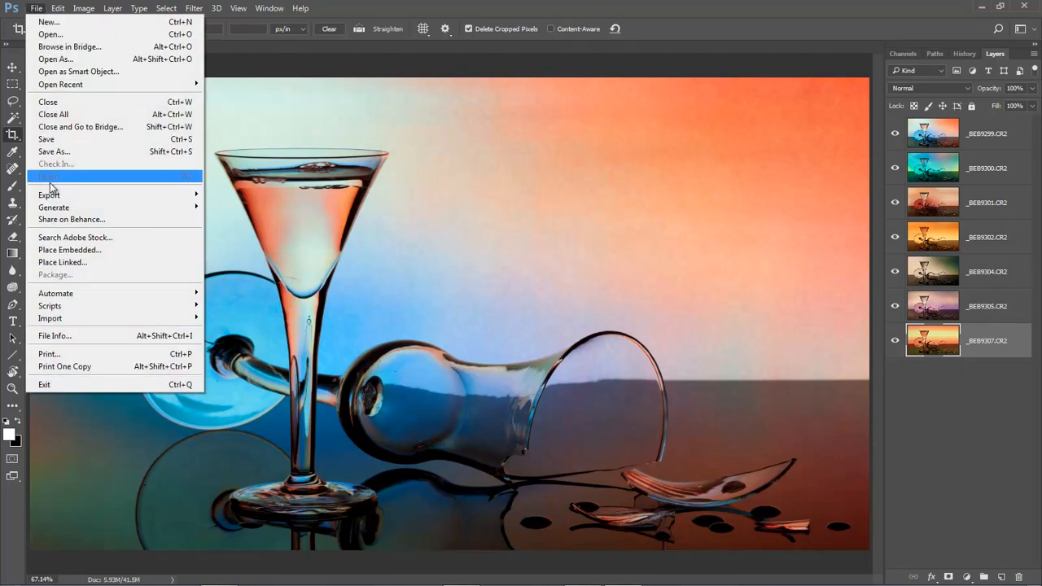
mouse_move(57, 197)
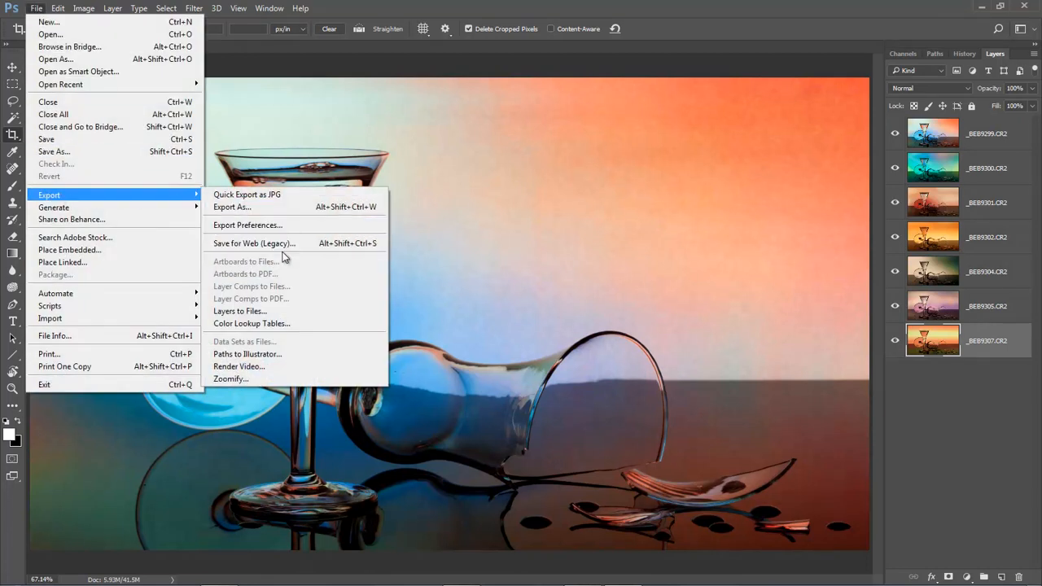
left_click(244, 316)
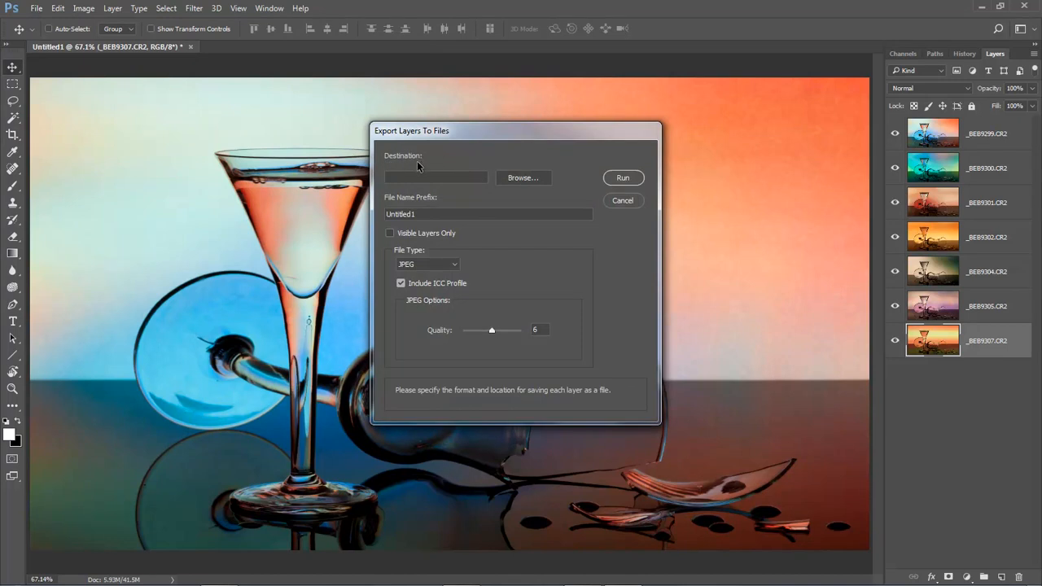
left_click(516, 179)
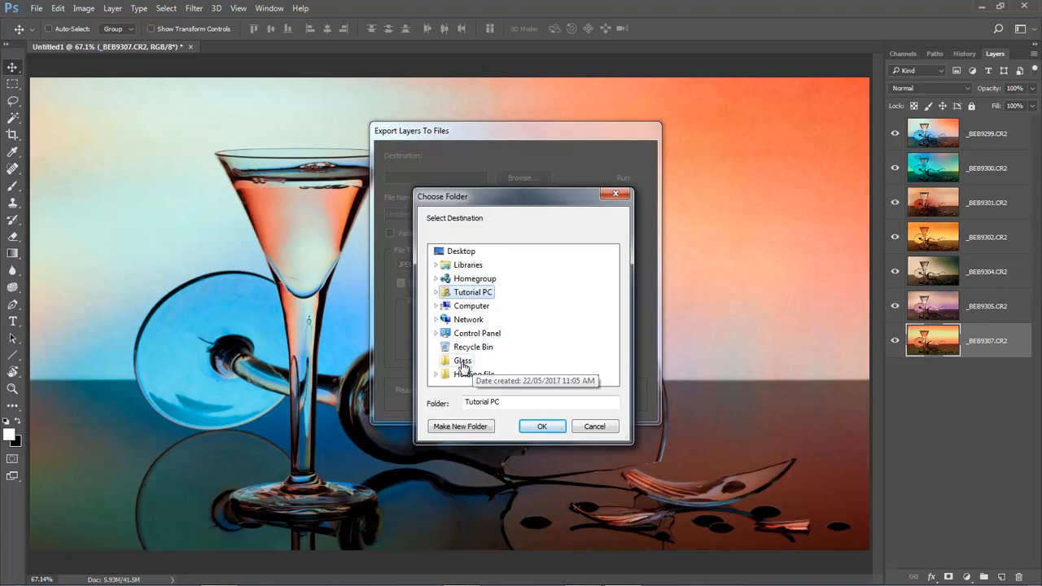
left_click(462, 364)
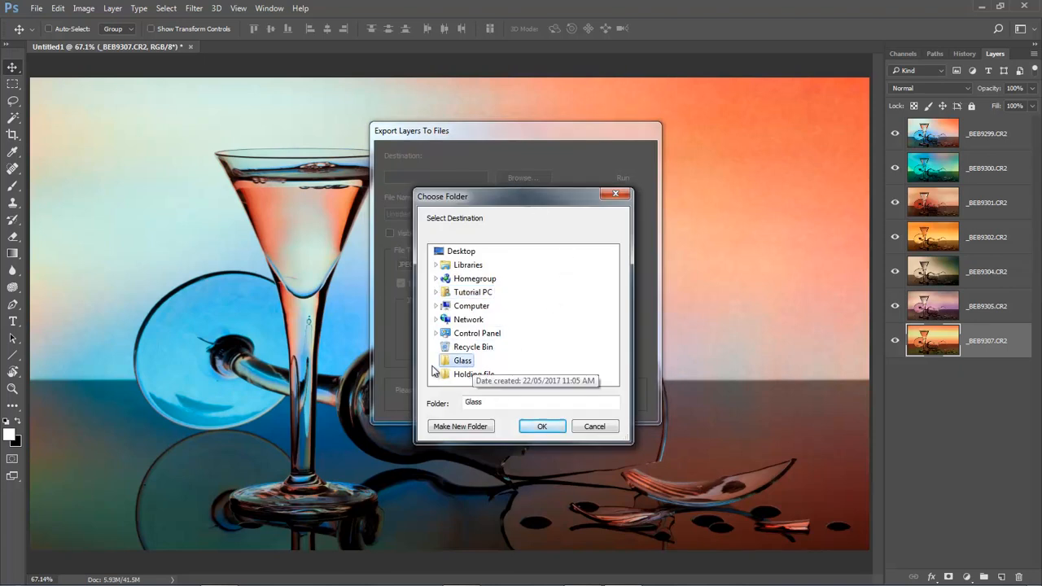
left_click(544, 428)
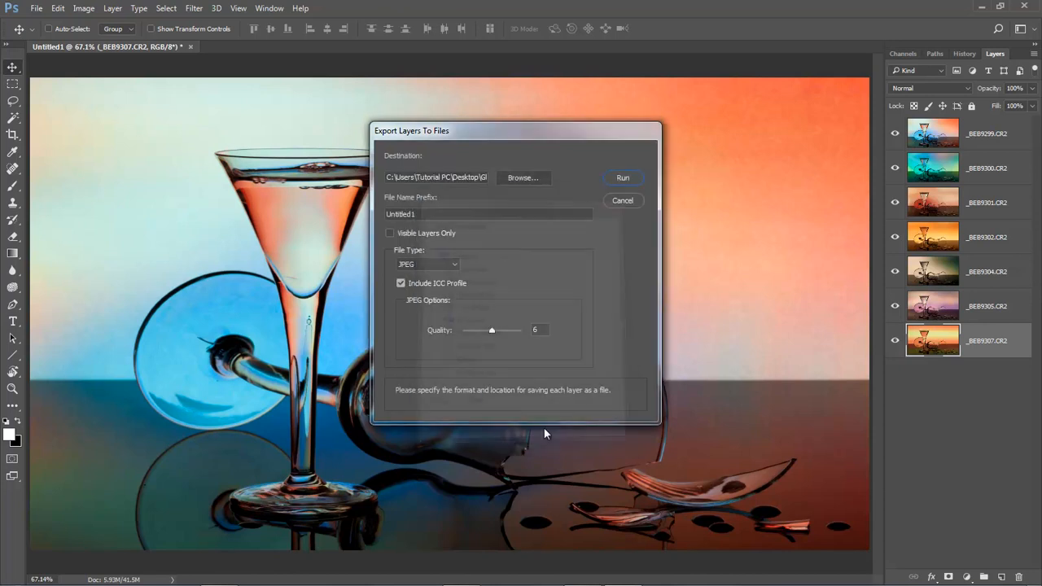
Set the file name prefix to Glass and the file type to JPEG, and run the layer export
left_click(416, 214)
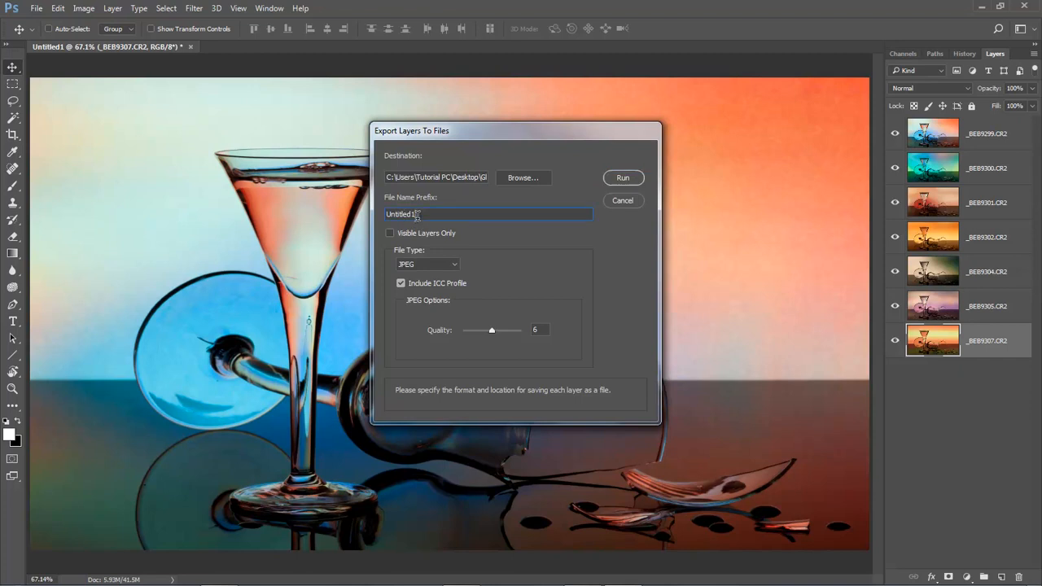
type("G")
left_click(455, 265)
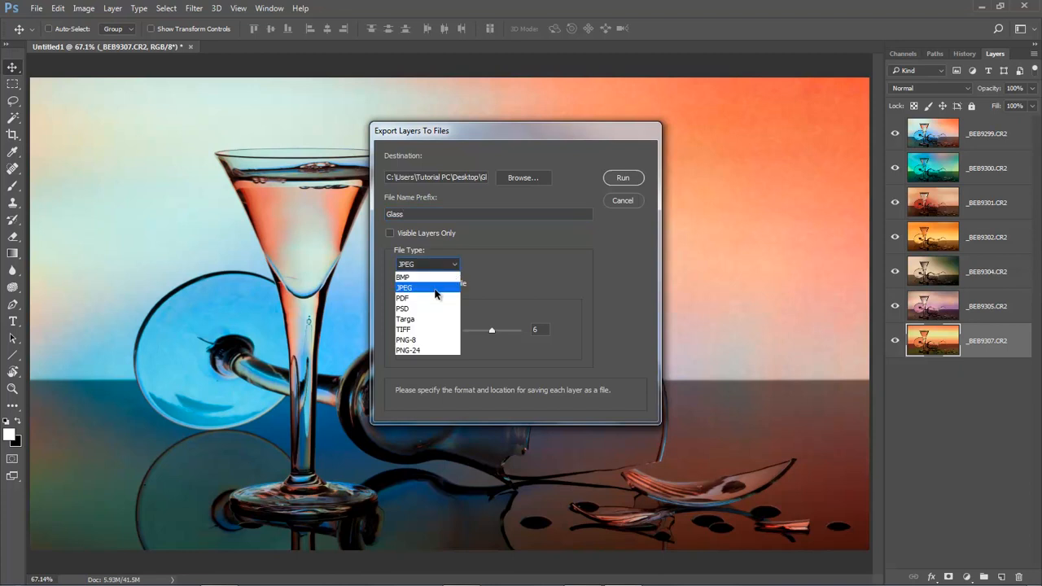
left_click(436, 289)
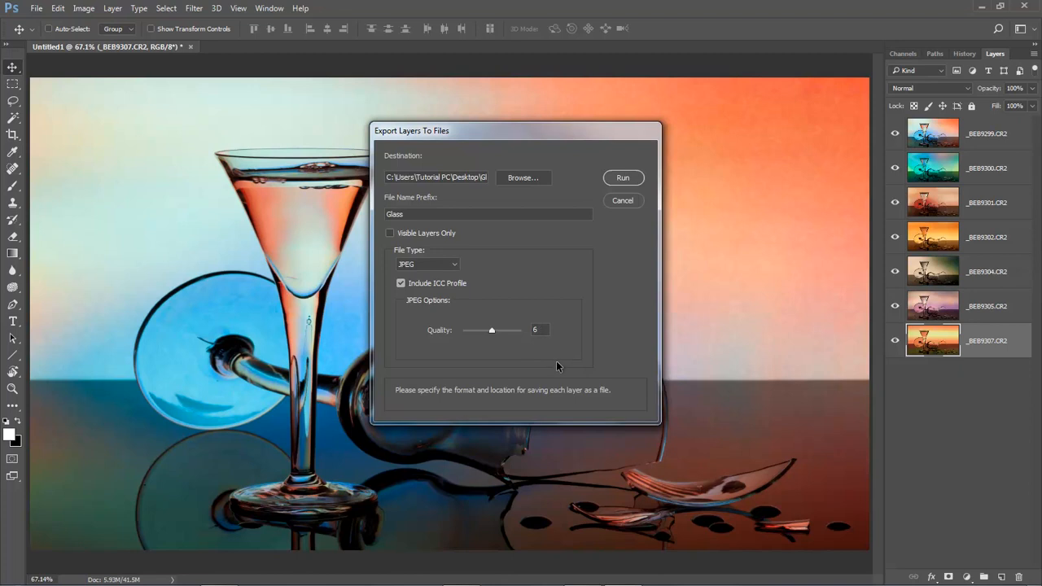
left_click(621, 179)
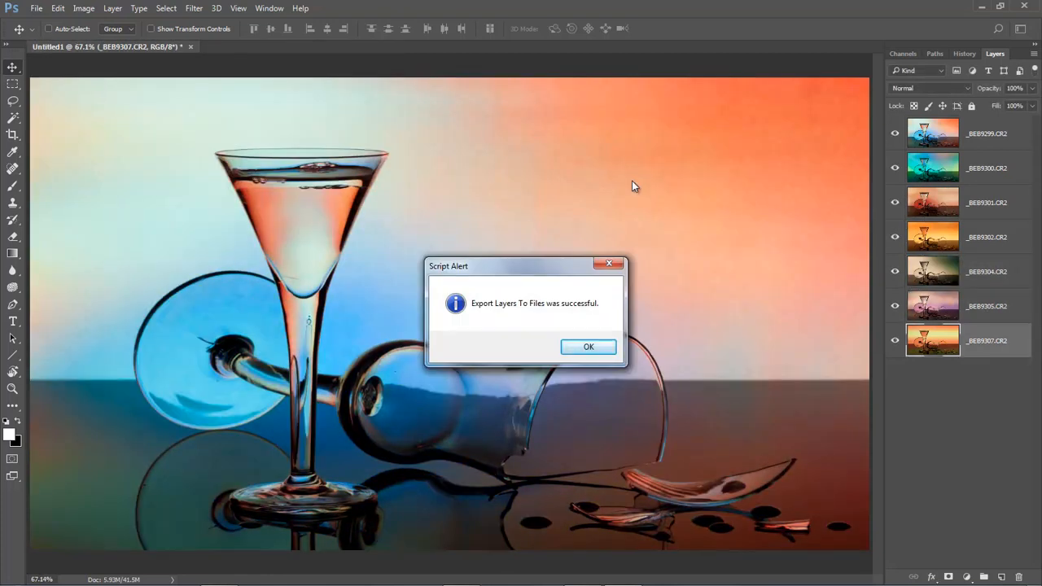
left_click(588, 348)
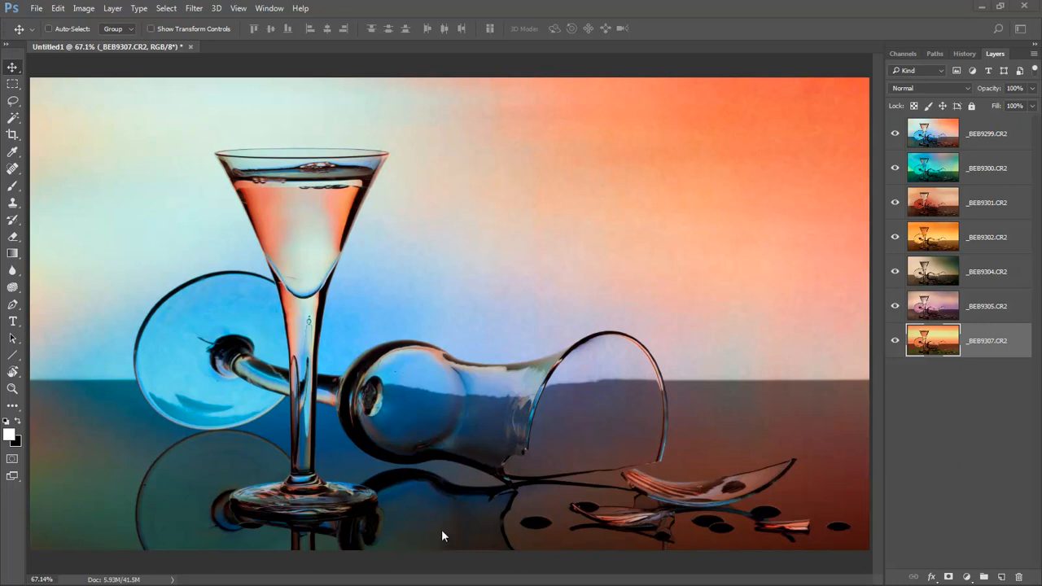
Switch to PicturesToExe and enlarge the thumbnails of the Glass folder's file list
left_click(462, 574)
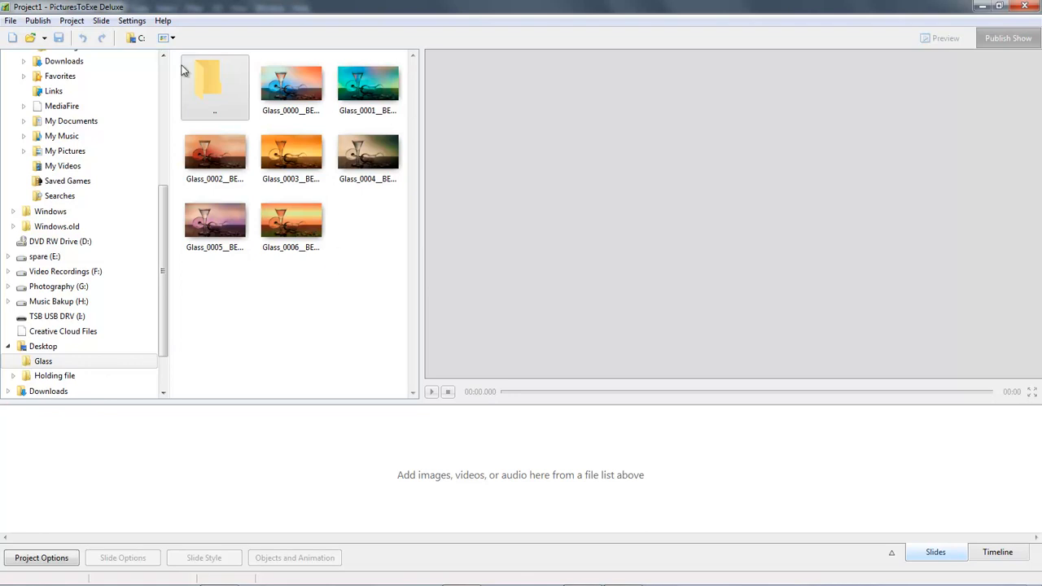
left_click(172, 38)
left_click_drag(131, 59, 109, 58)
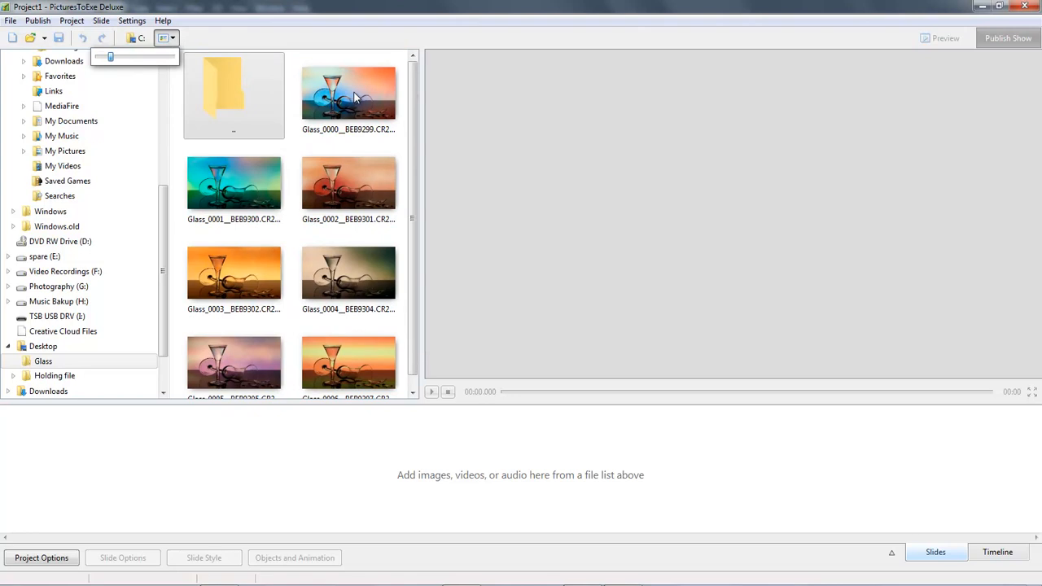
Add the seven Glass images, from Glass_0000 to Glass_0006, to the slide list in order
double_click(354, 101)
double_click(260, 179)
double_click(324, 197)
double_click(253, 275)
double_click(314, 285)
double_click(242, 364)
double_click(341, 348)
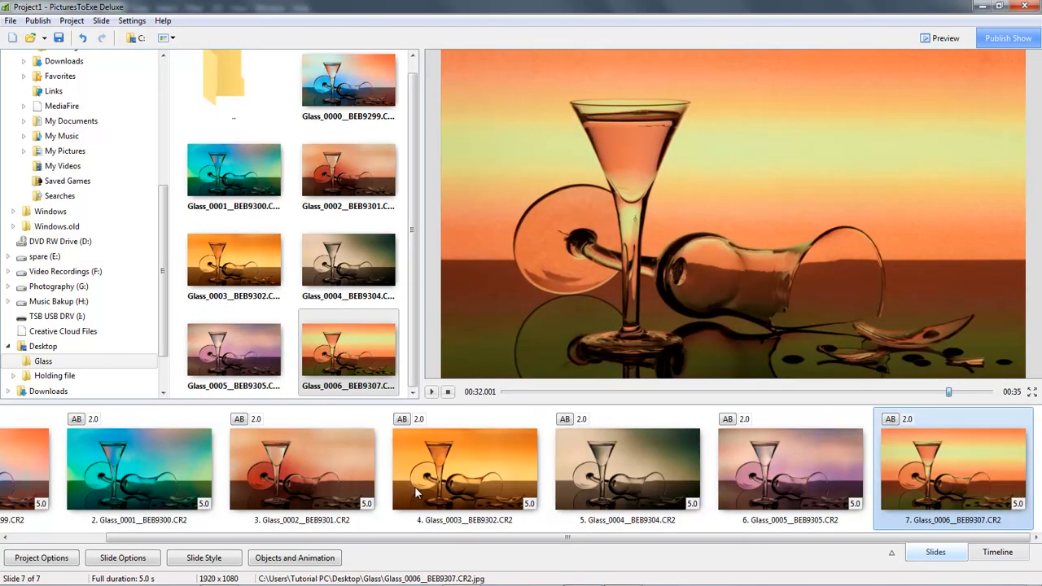